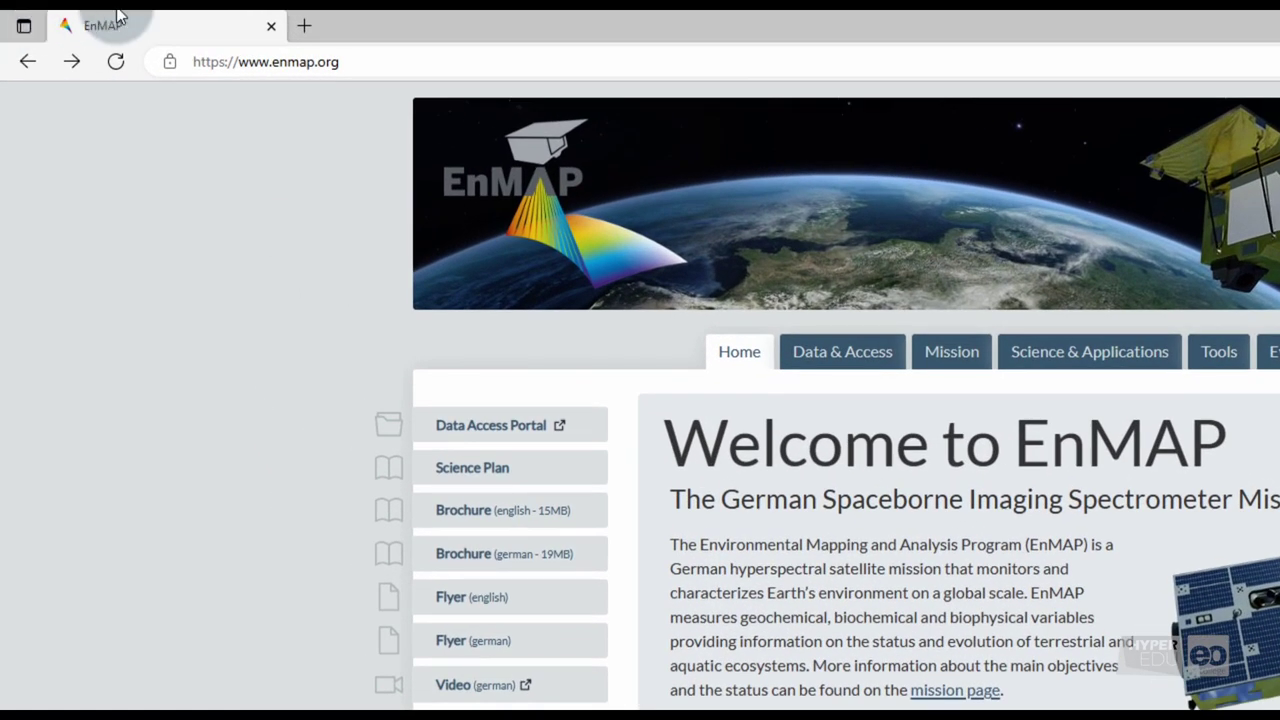
Open planning.enmap.org in Edge and log in with the saved account, declining password saving
{"action": "left_click", "coordinate": [223, 63]}
{"action": "type", "text": "planning"}
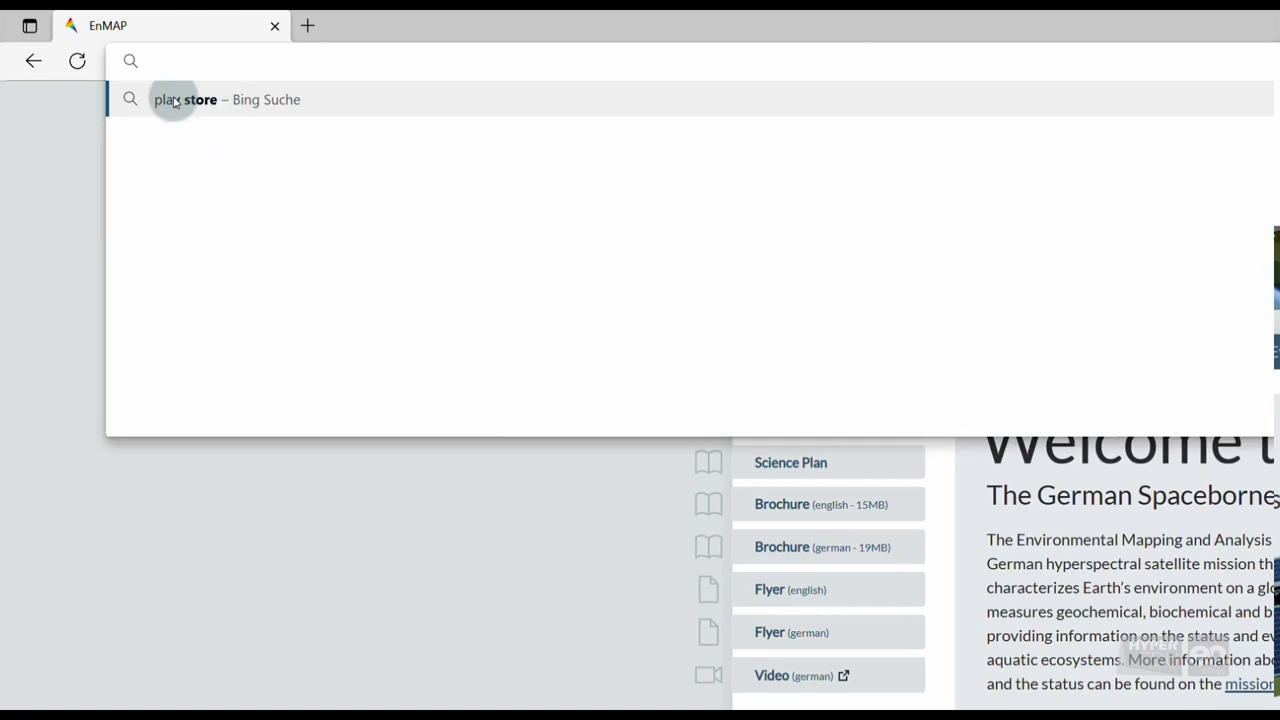
{"action": "type", "text": "."}
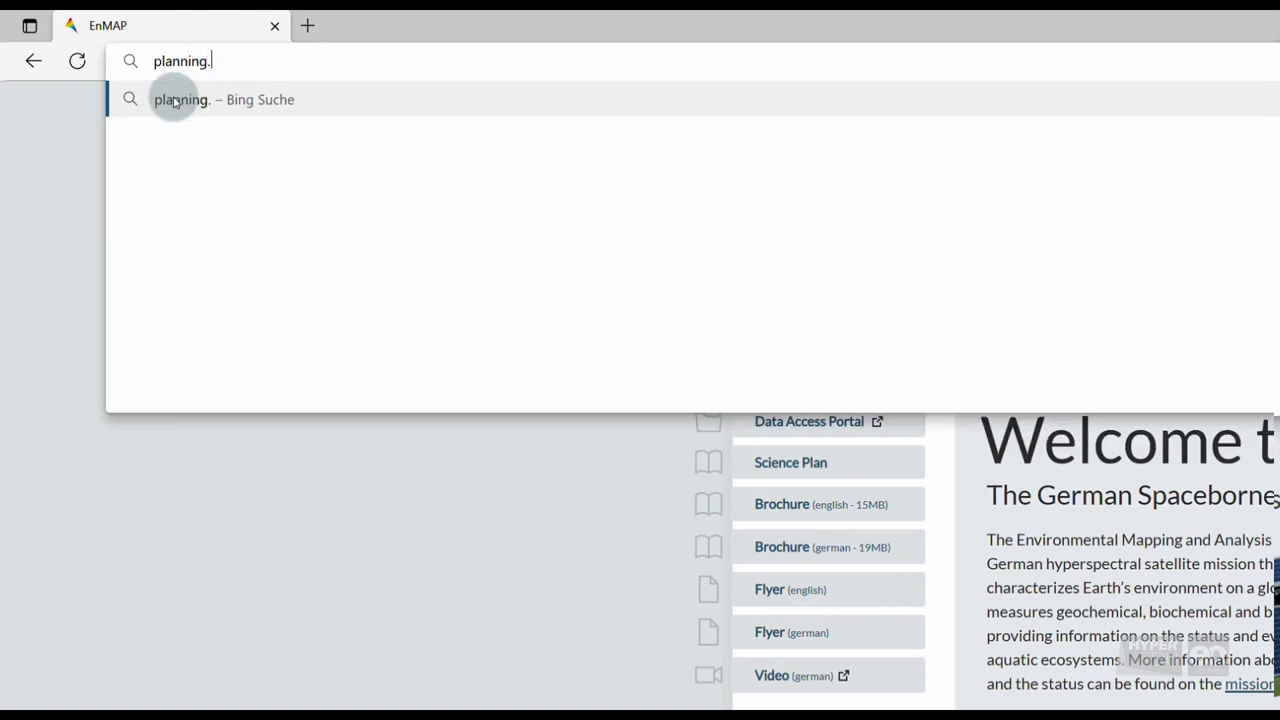
{"action": "type", "text": "enmap.org"}
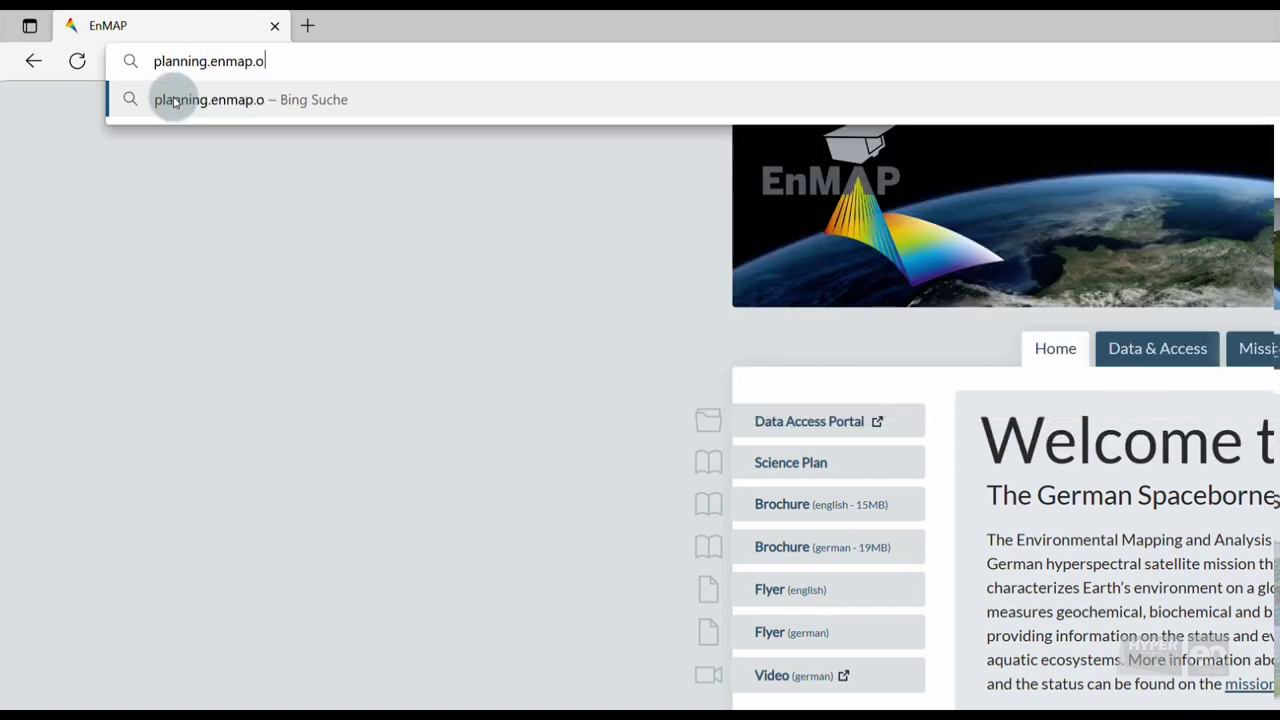
{"action": "key", "text": "Return"}
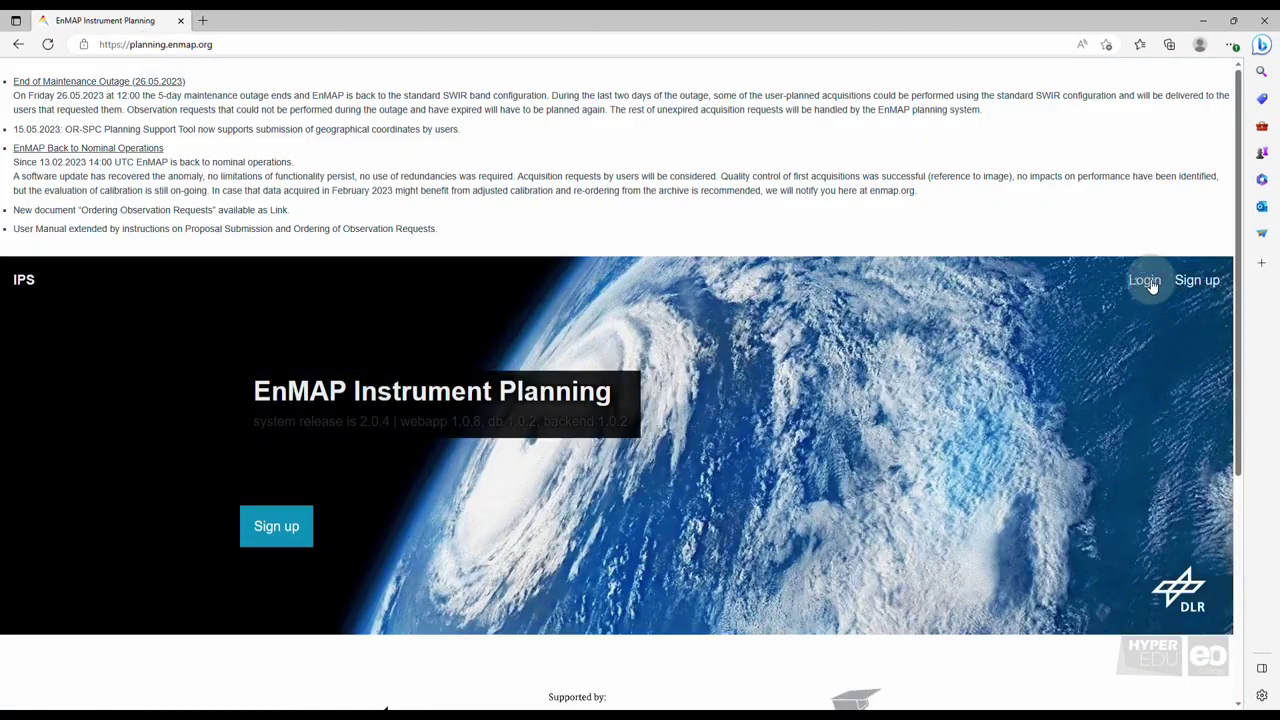
{"action": "left_click", "coordinate": [1145, 281]}
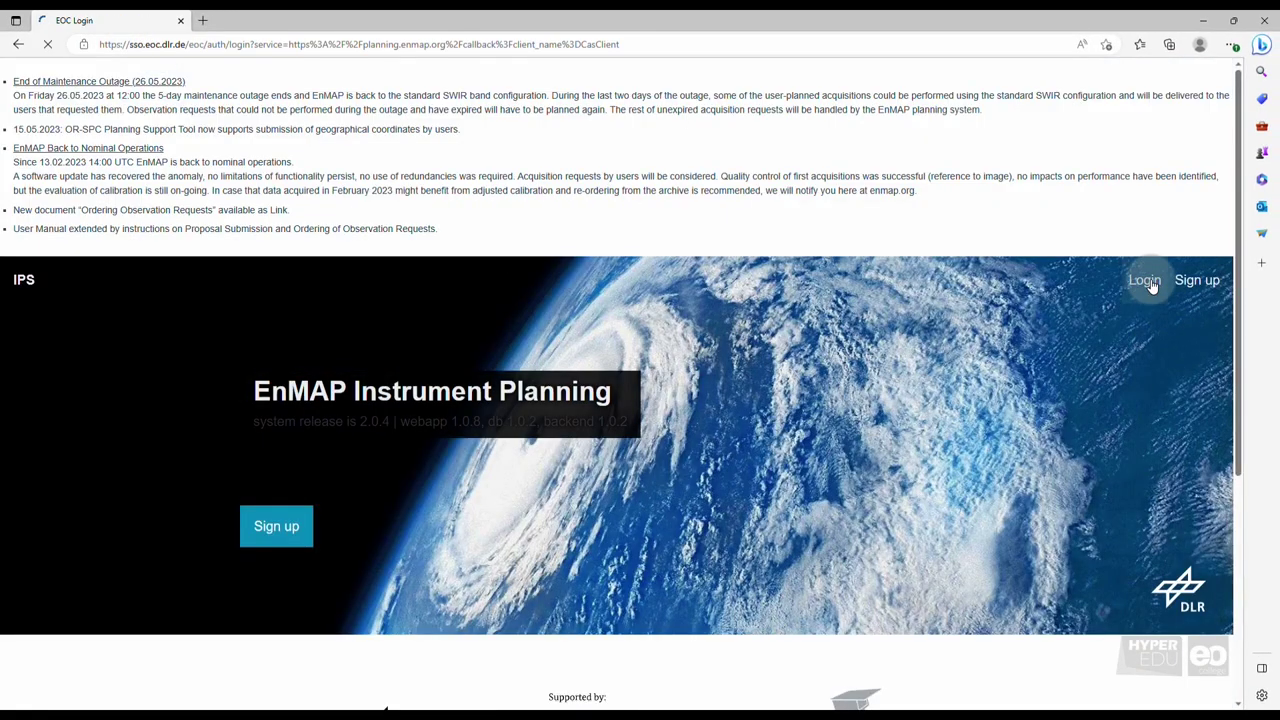
{"action": "left_click", "coordinate": [373, 412]}
{"action": "key", "text": "Return"}
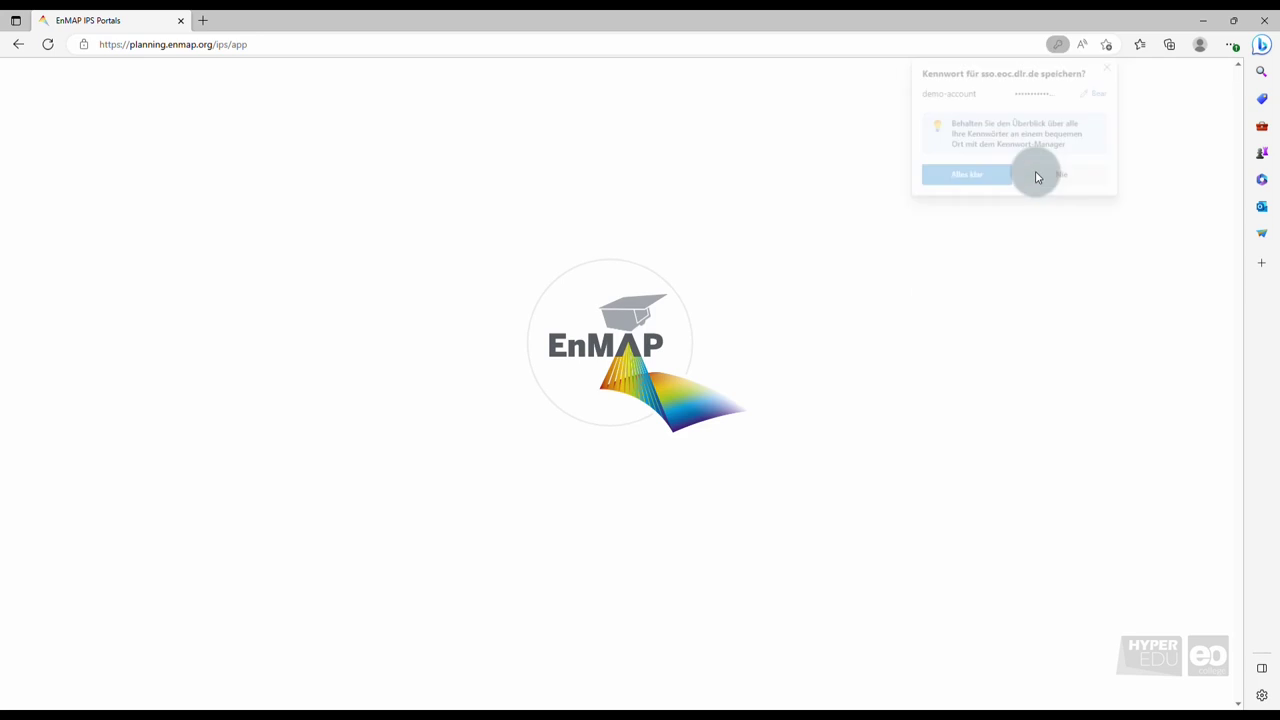
{"action": "left_click", "coordinate": [1034, 174]}
Copy the Catalogue User (Cat-1 Distributor) EOWEB user id from the User Portal's EOWEB Users table
{"action": "left_click", "coordinate": [793, 514]}
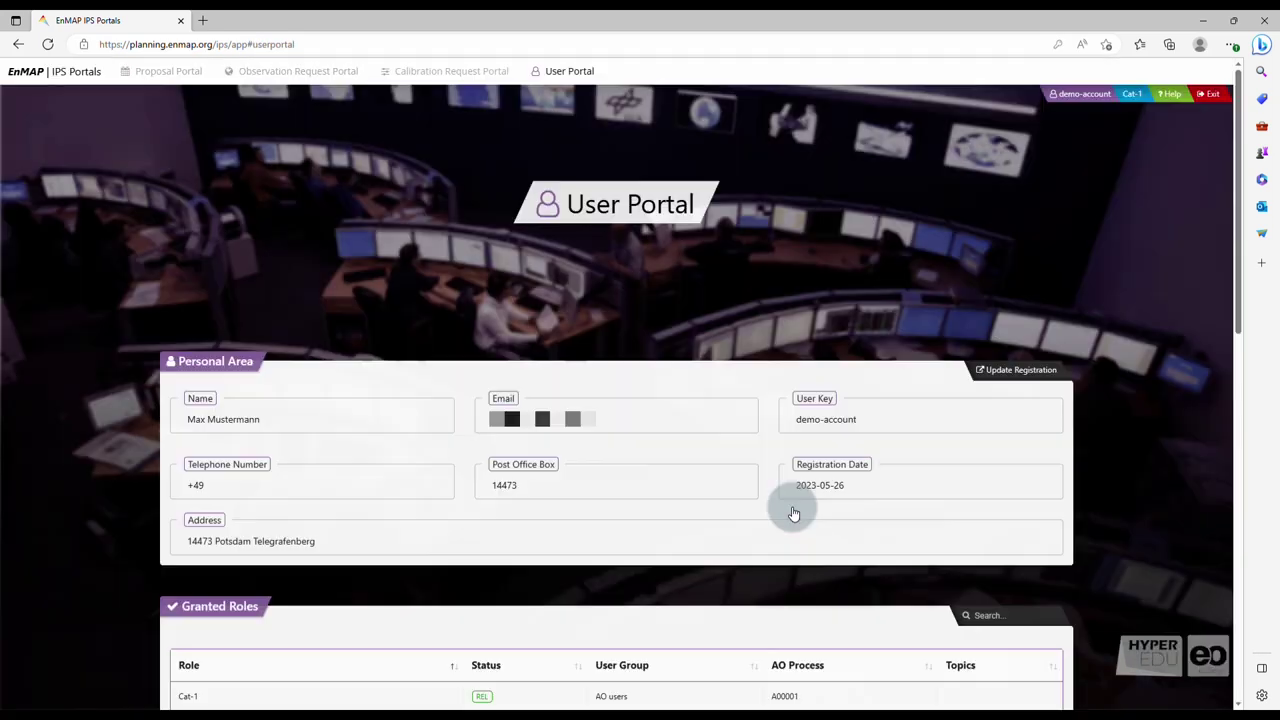
{"action": "scroll", "coordinate": [791, 506], "scroll_direction": "down", "scroll_amount": 10}
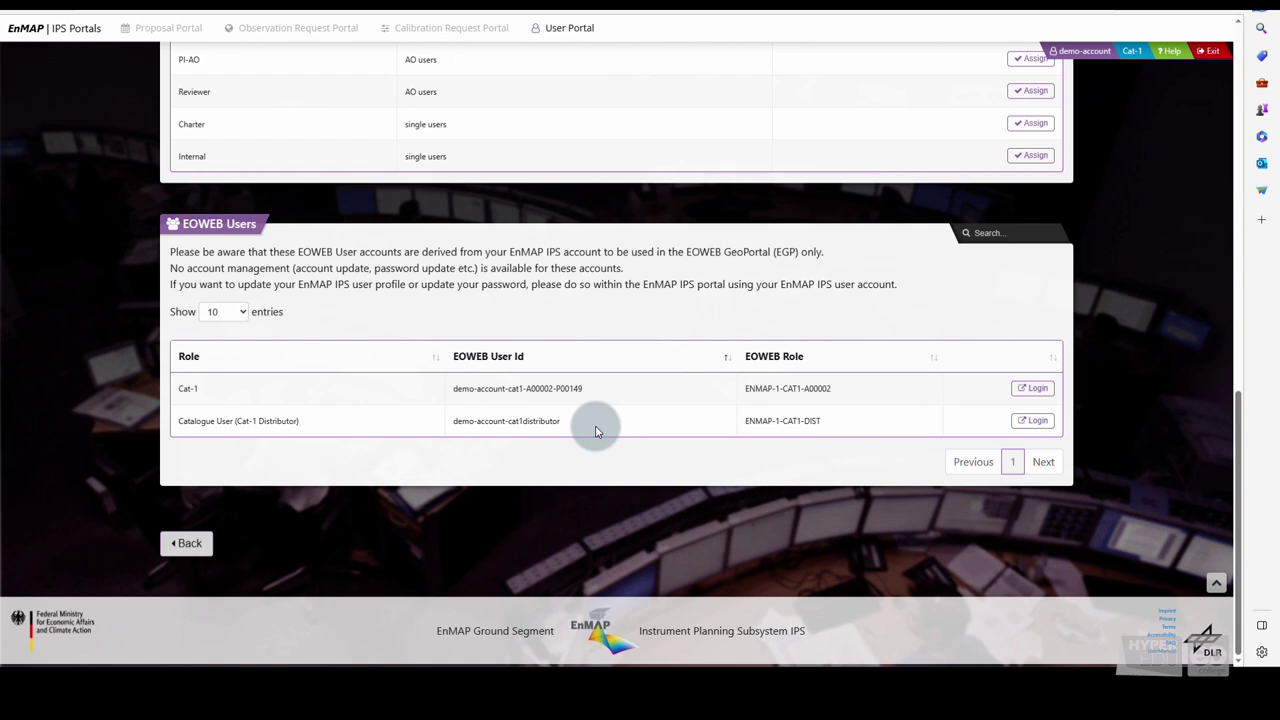
{"action": "triple_click", "coordinate": [541, 421]}
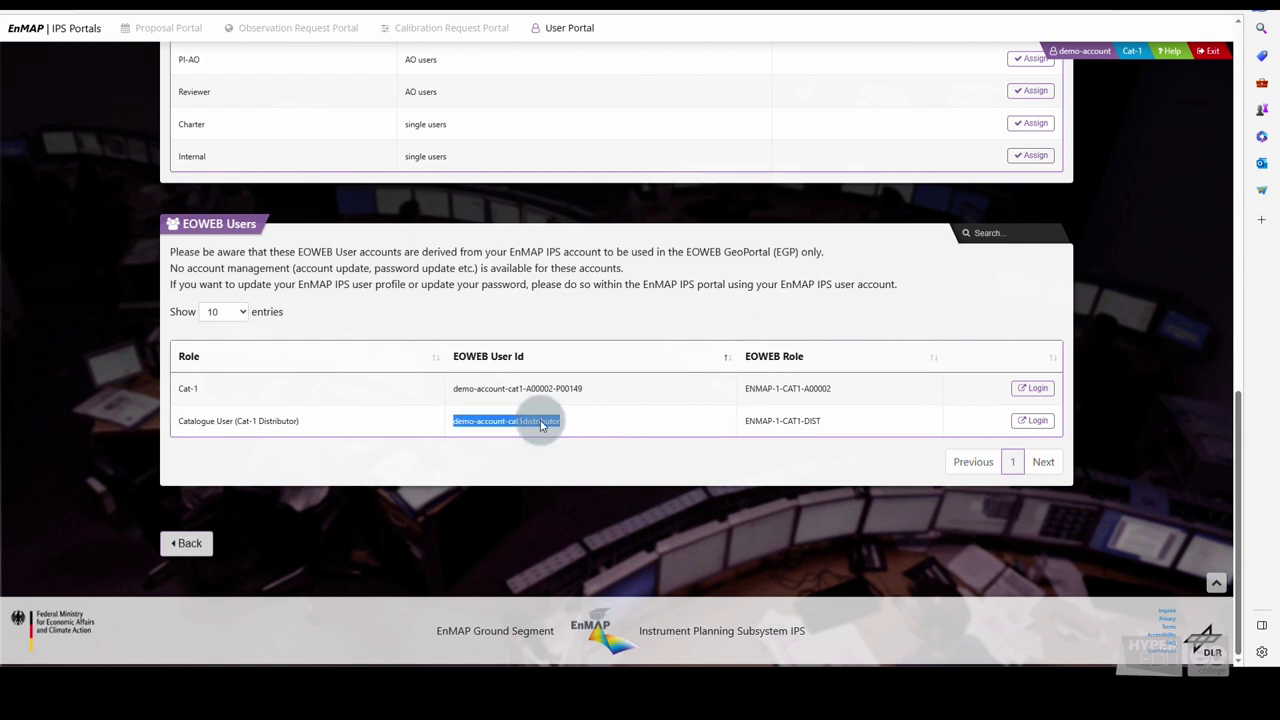
{"action": "key", "text": "ctrl+c"}
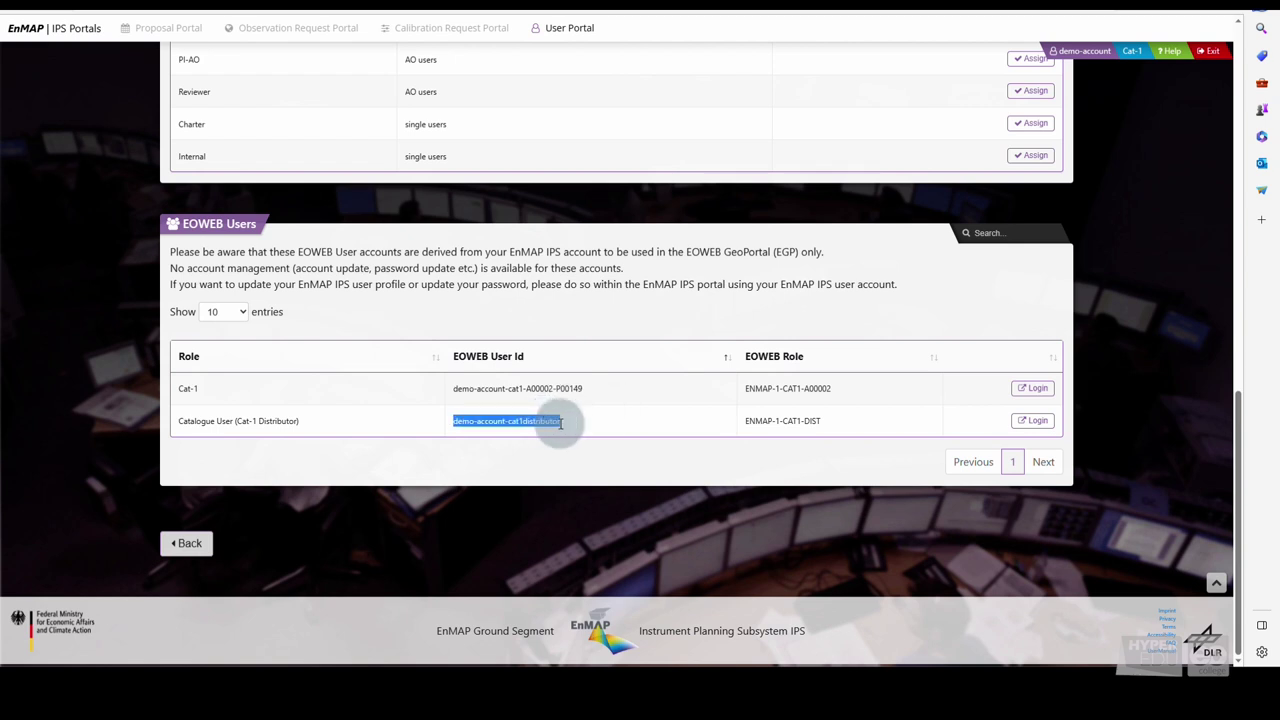
{"action": "left_click", "coordinate": [586, 423]}
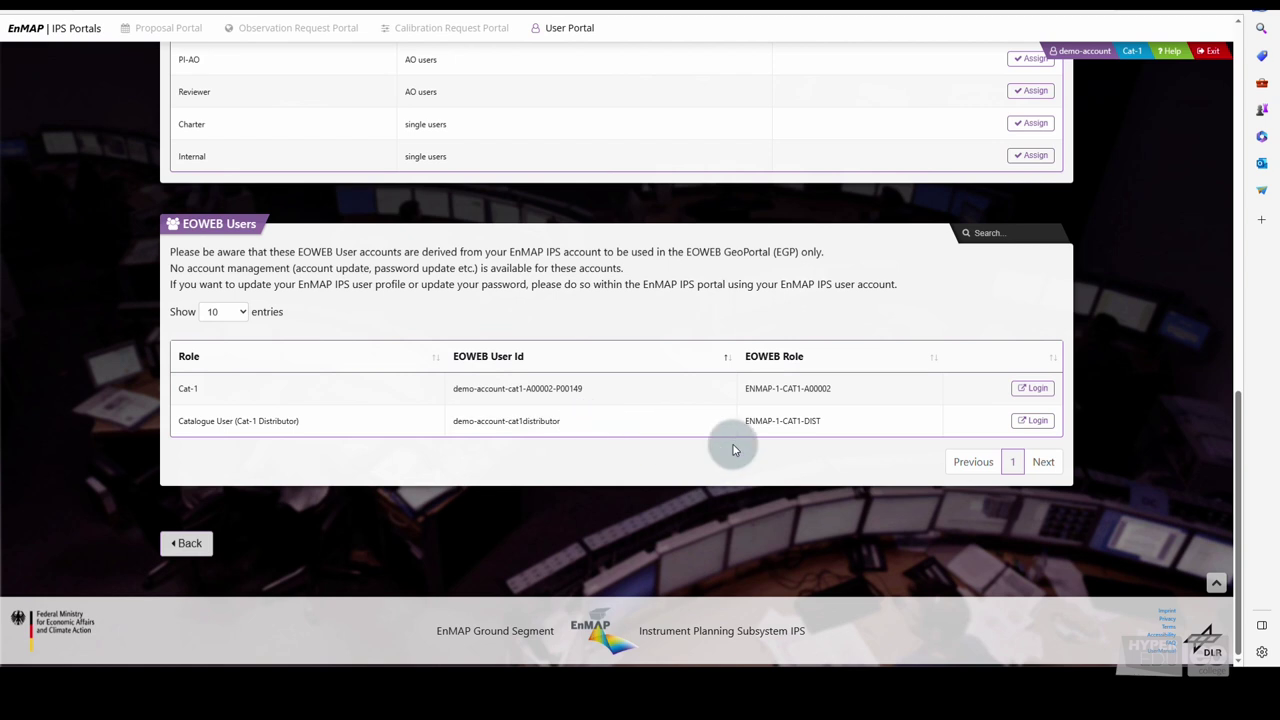
Log in to EOWEB GeoPortal as the Catalogue User, entering the account password
{"action": "left_click", "coordinate": [1033, 420]}
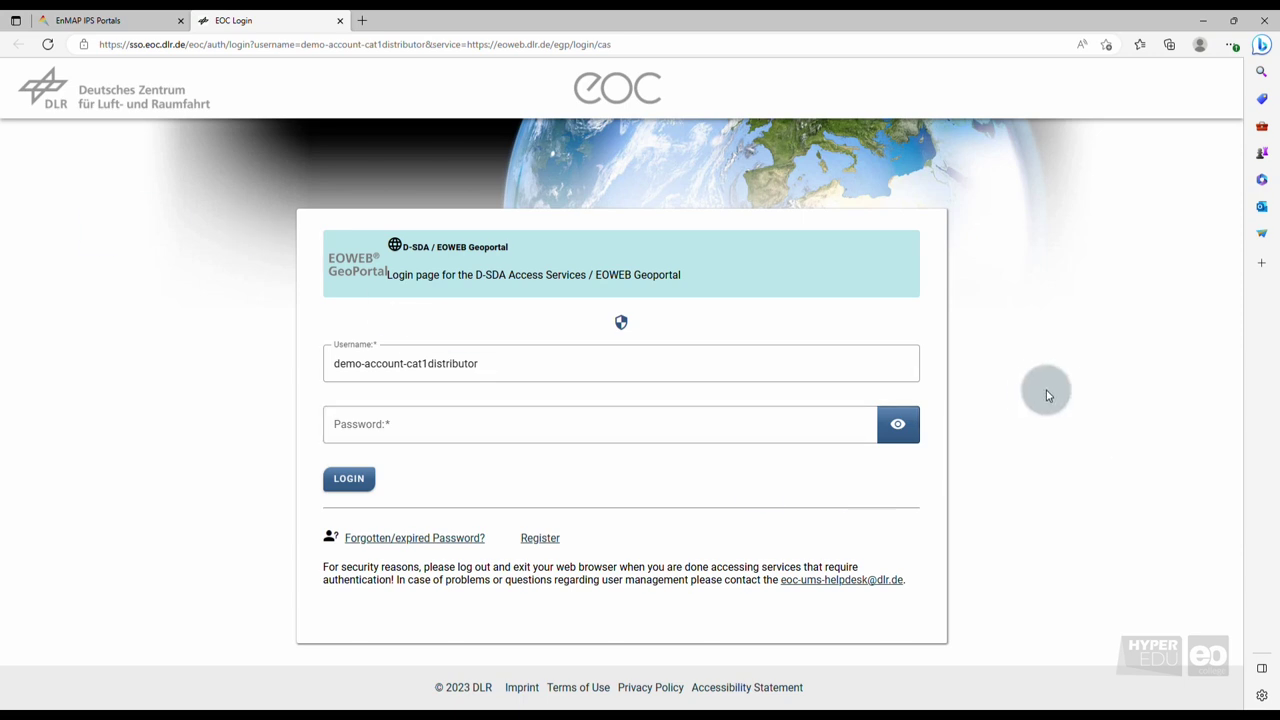
{"action": "left_click", "coordinate": [685, 420]}
{"action": "type", "text": "***********"}
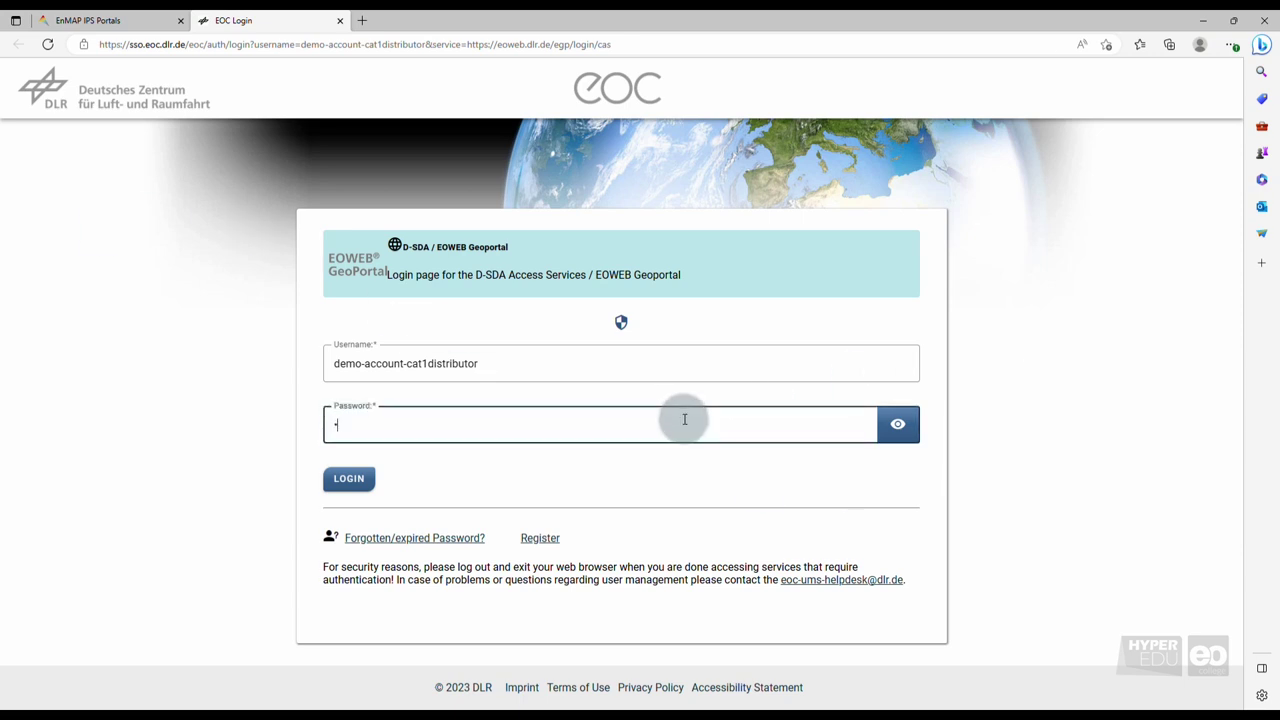
{"action": "type", "text": "**************"}
{"action": "key", "text": "Return"}
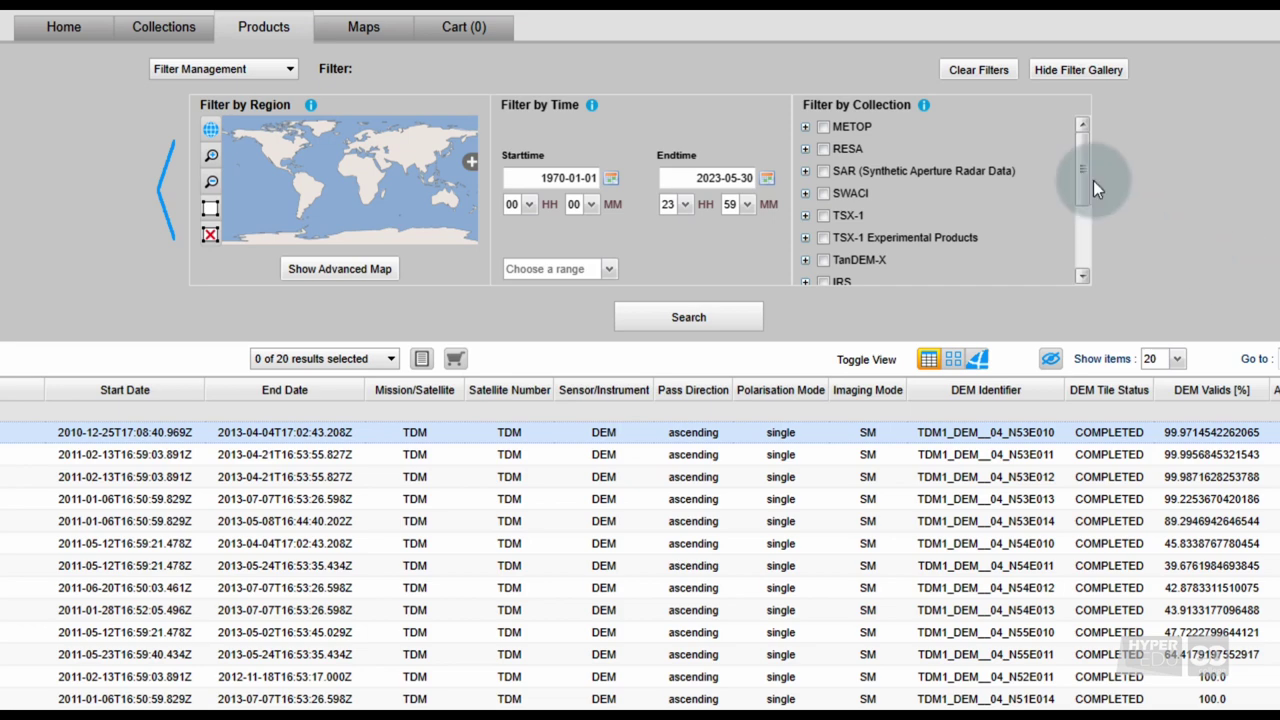
Tick the EnMAP collection in the Filter by Collection list
{"action": "scroll", "coordinate": [993, 162], "scroll_direction": "down", "scroll_amount": 5}
{"action": "left_click", "coordinate": [822, 273]}
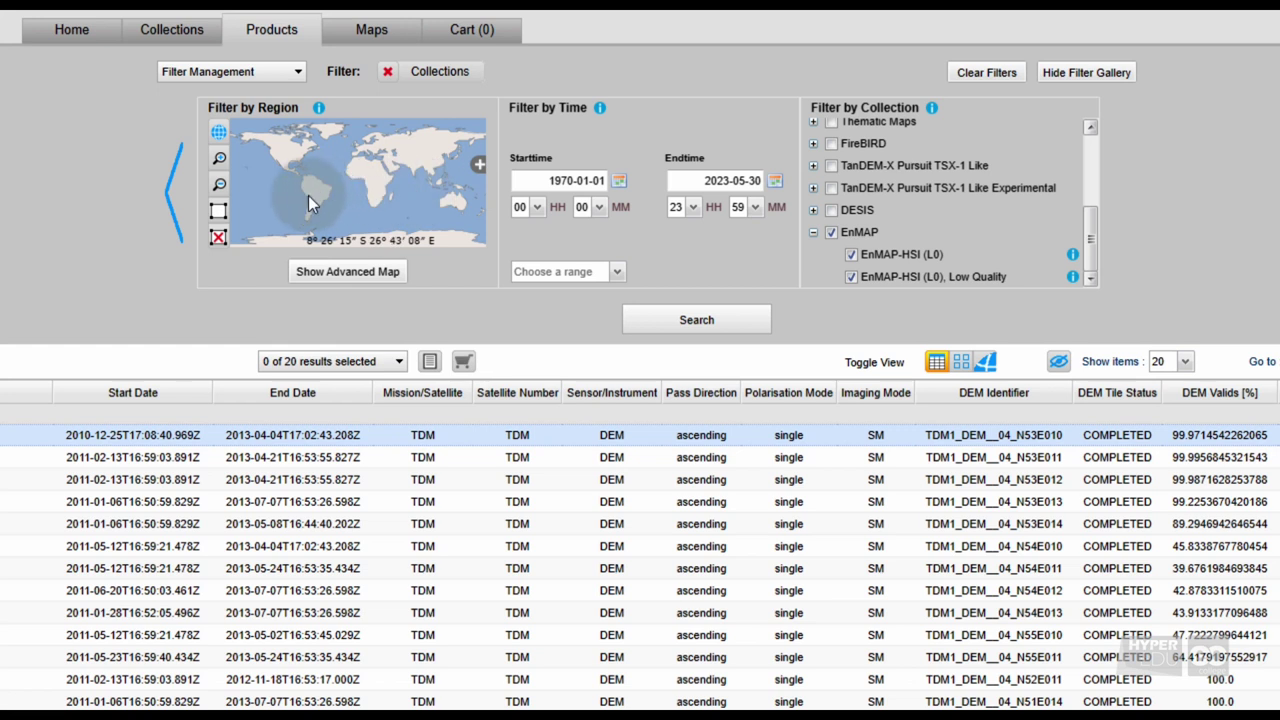
Draw a rectangular region box over Germany on the advanced map
{"action": "left_click", "coordinate": [219, 213]}
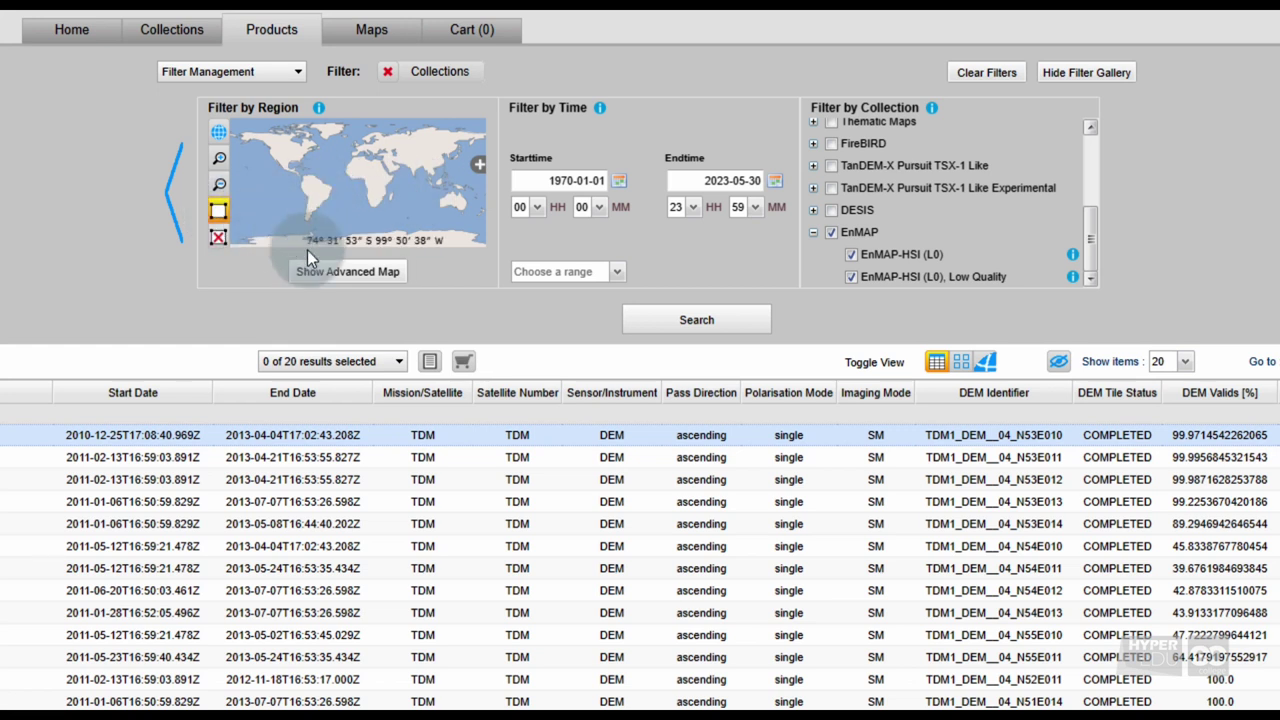
{"action": "left_click", "coordinate": [382, 273]}
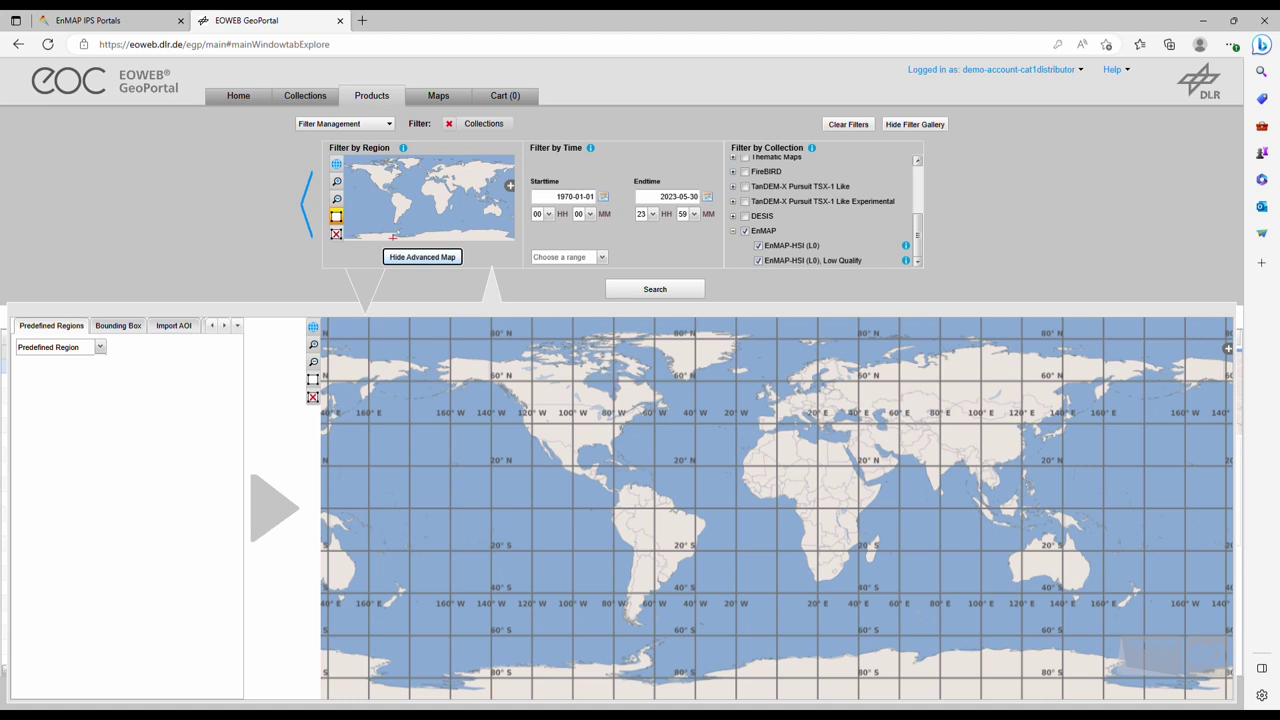
{"action": "scroll", "coordinate": [797, 463], "scroll_direction": "up", "scroll_amount": 4}
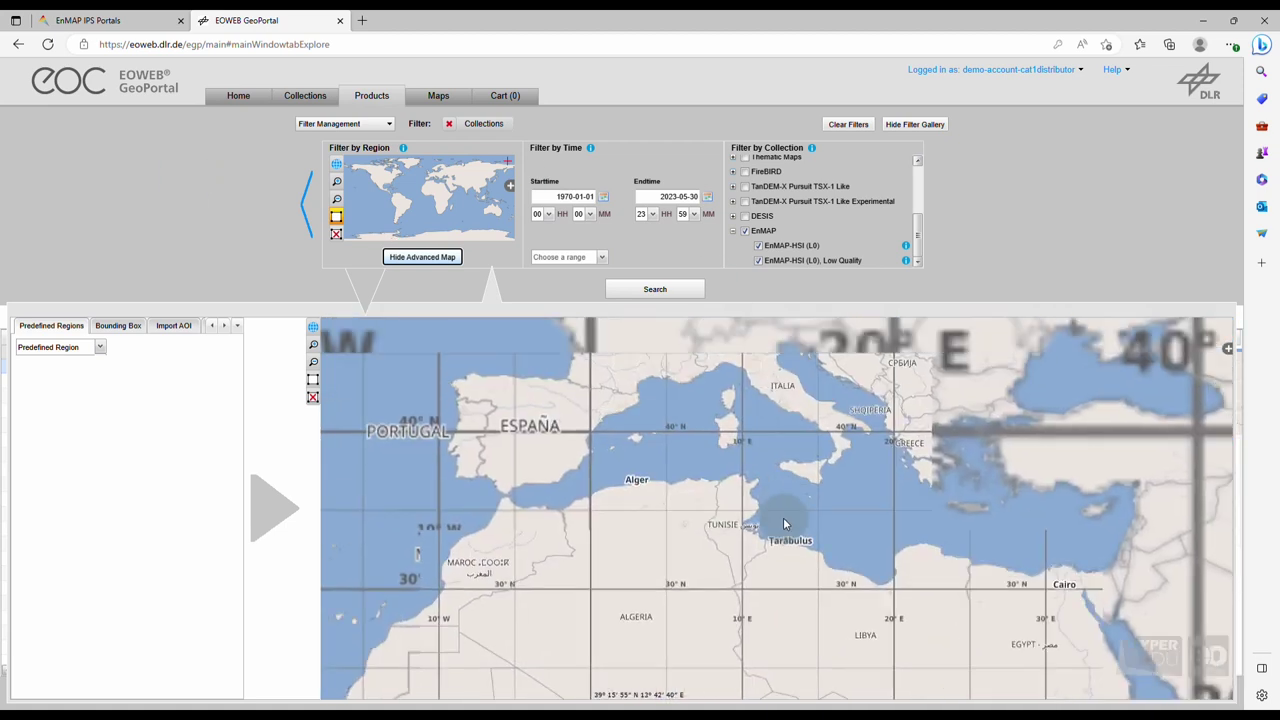
{"action": "left_click", "coordinate": [313, 379]}
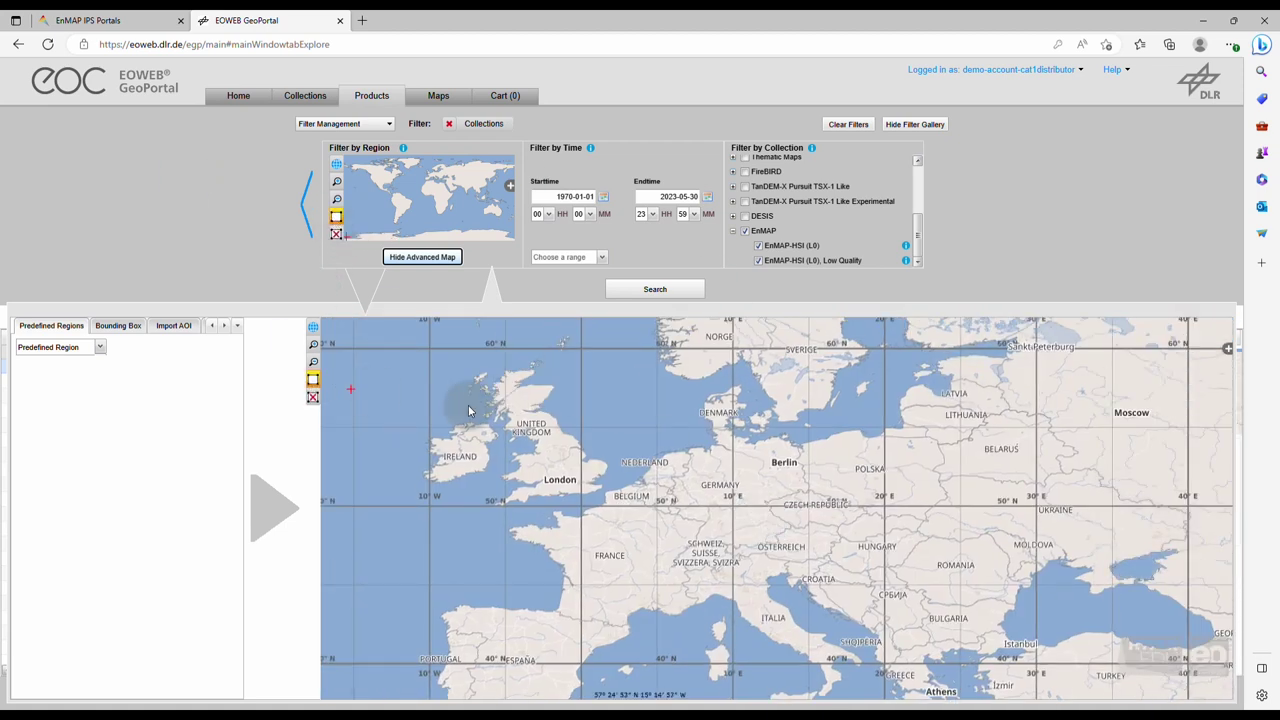
{"action": "left_click_drag", "start_coordinate": [666, 425], "coordinate": [838, 576]}
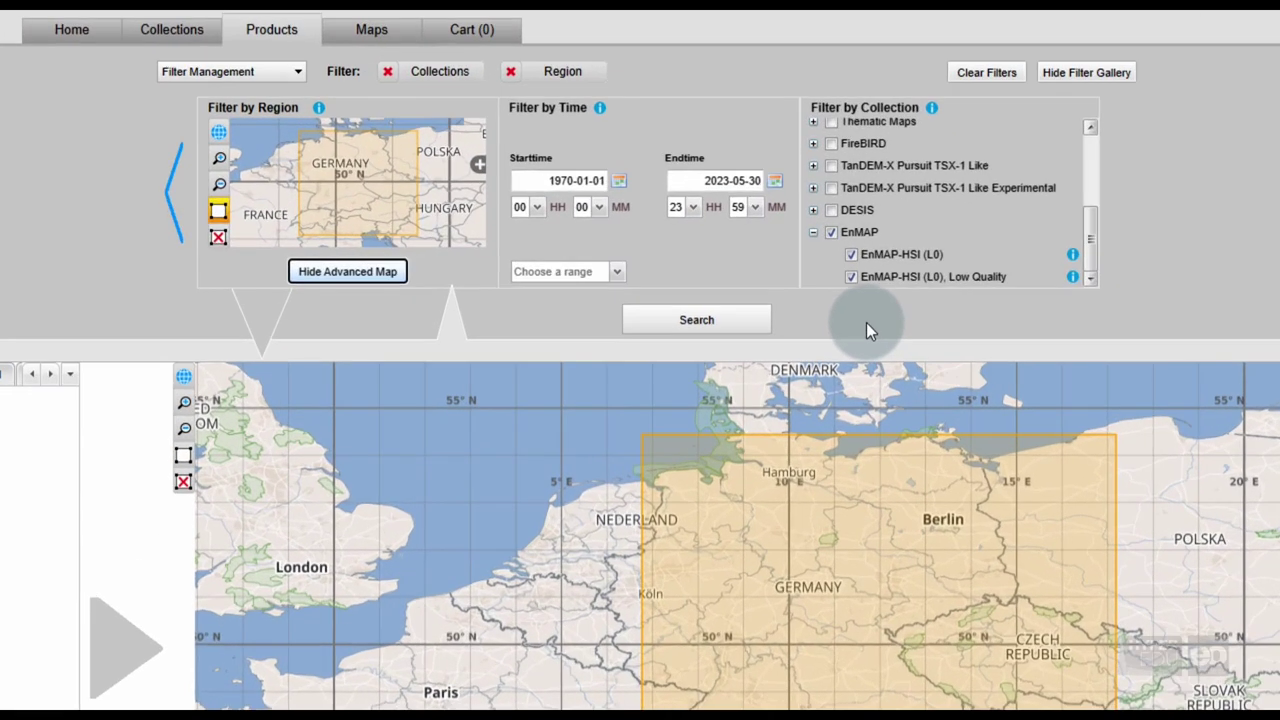
Set the start time to 2022-11-01, run the search and hide the advanced map
{"action": "left_click", "coordinate": [625, 180]}
{"action": "left_click", "coordinate": [602, 187]}
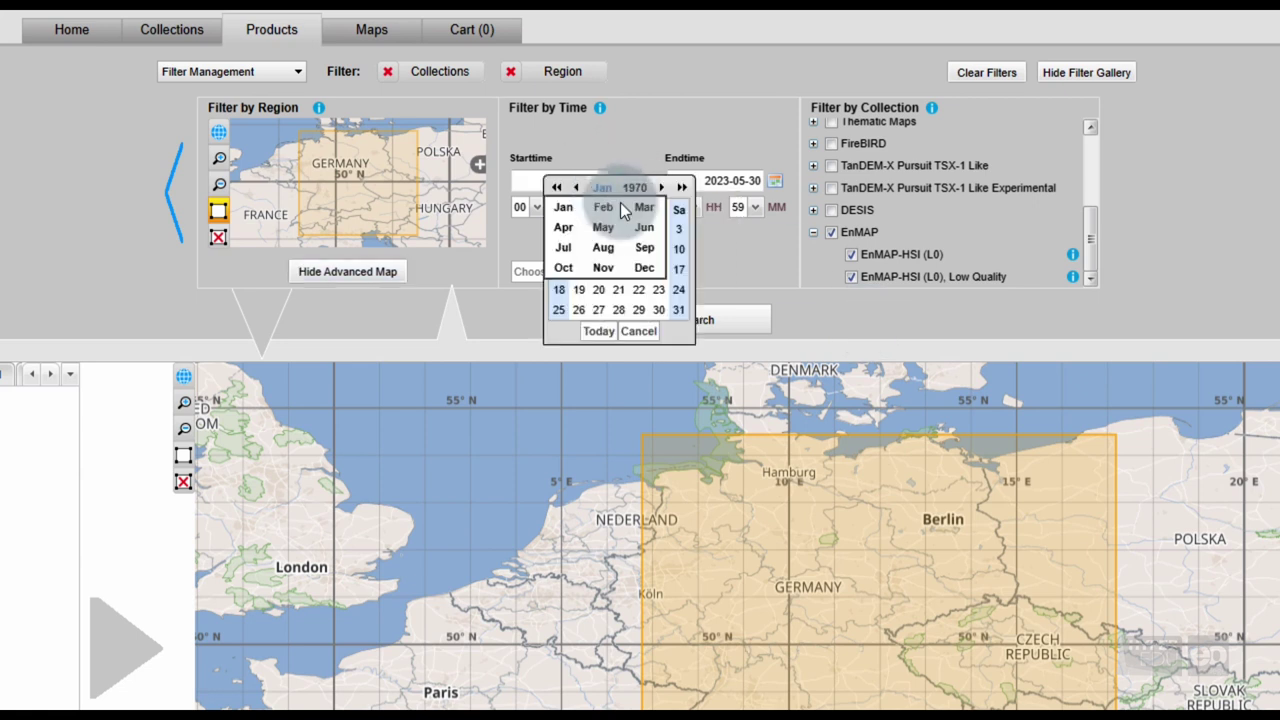
{"action": "left_click", "coordinate": [603, 268]}
{"action": "left_click", "coordinate": [634, 187]}
{"action": "left_click", "coordinate": [640, 366]}
{"action": "left_click", "coordinate": [607, 222]}
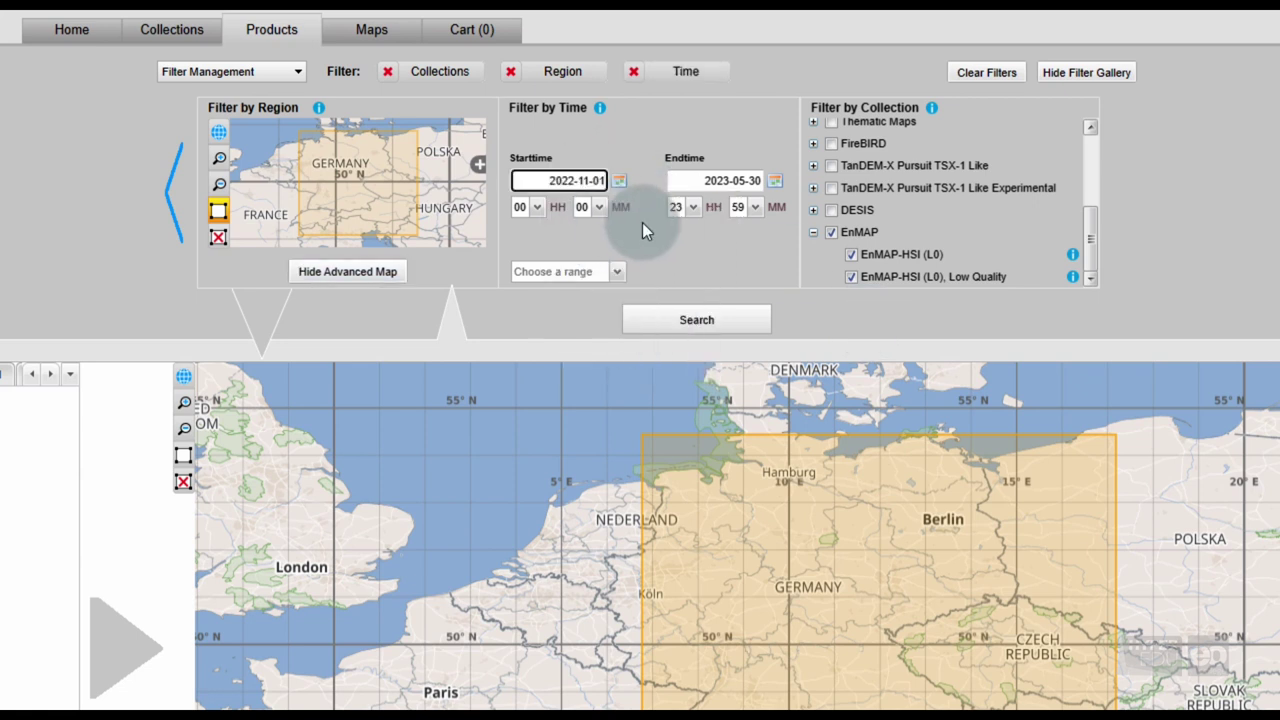
{"action": "left_click", "coordinate": [743, 321]}
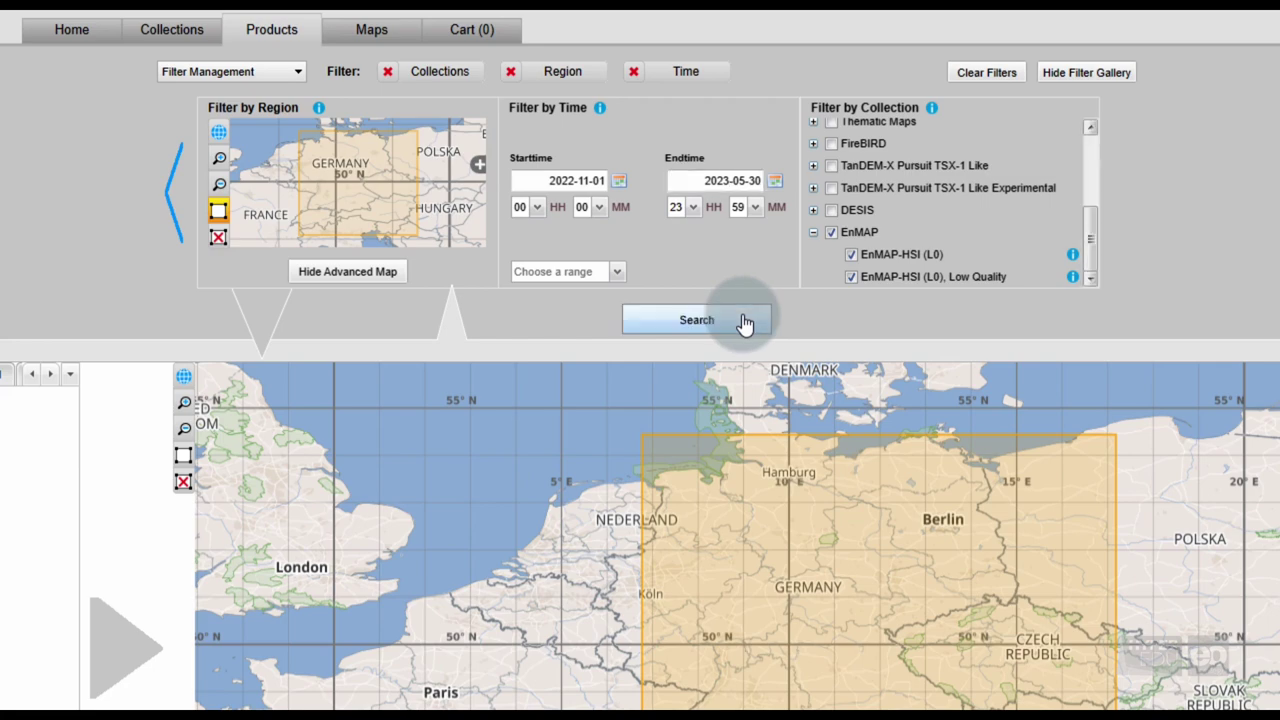
{"action": "left_click", "coordinate": [343, 271]}
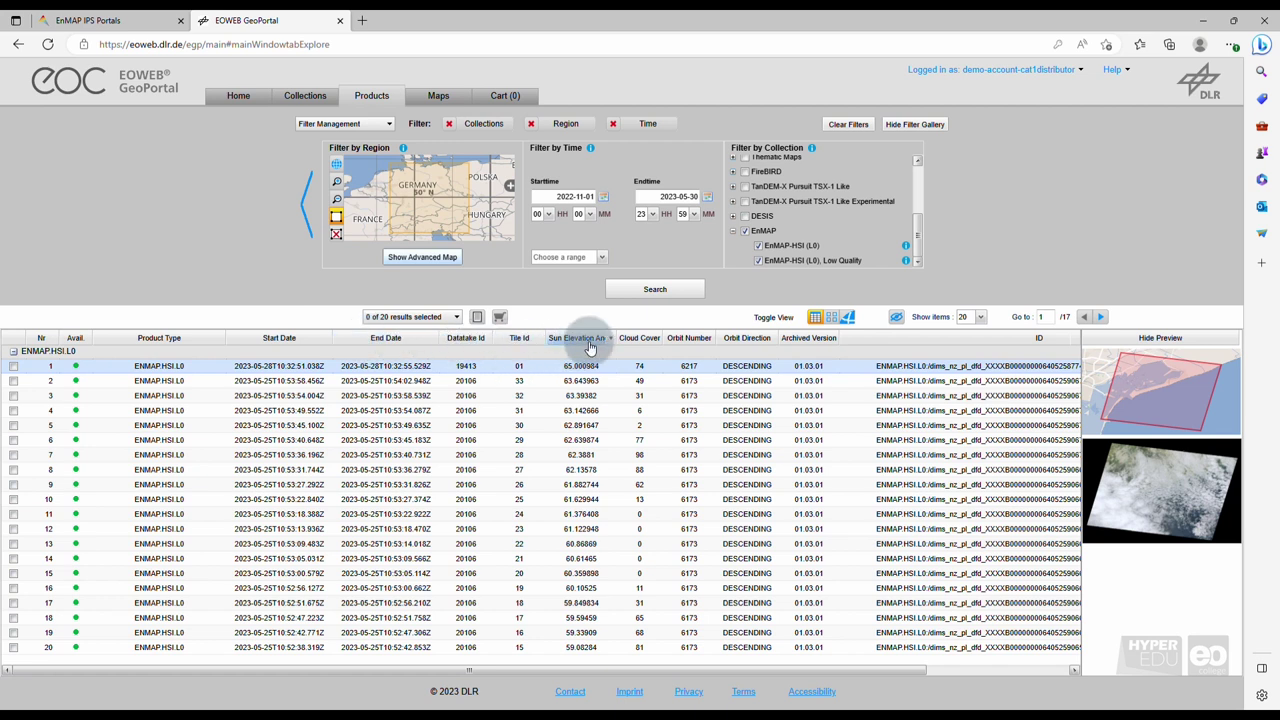
Sort results by ascending cloud cover and select the top 2022-11-05 scene
{"action": "left_click", "coordinate": [611, 338]}
{"action": "left_click", "coordinate": [666, 352]}
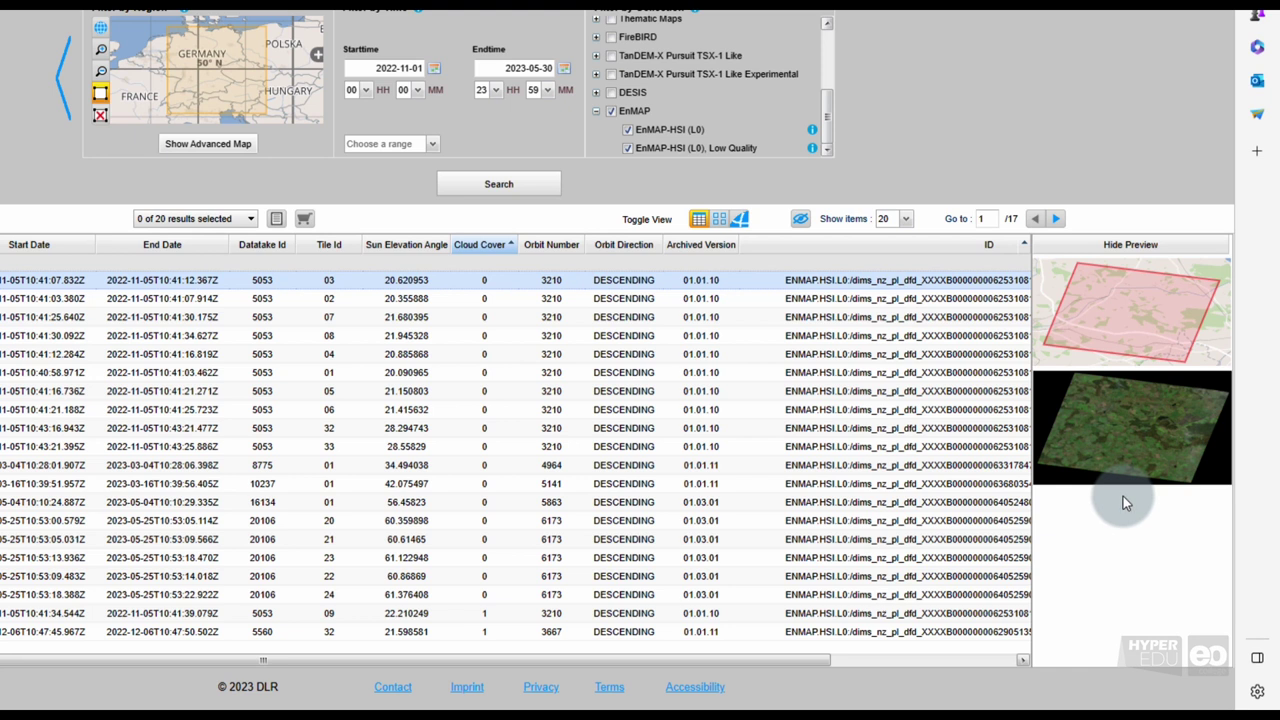
{"action": "left_click", "coordinate": [45, 245]}
{"action": "left_click", "coordinate": [13, 366]}
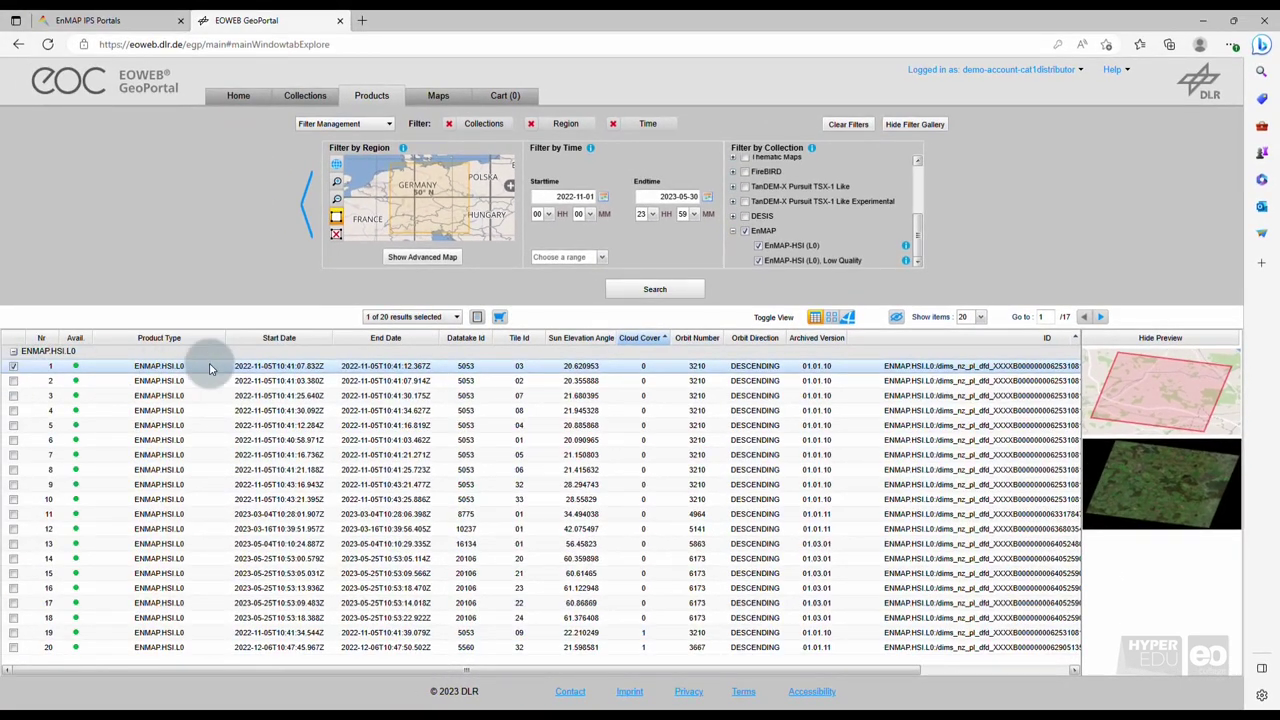
Review the selected HSI scene's product details, then bring up its order options
{"action": "left_click", "coordinate": [477, 317]}
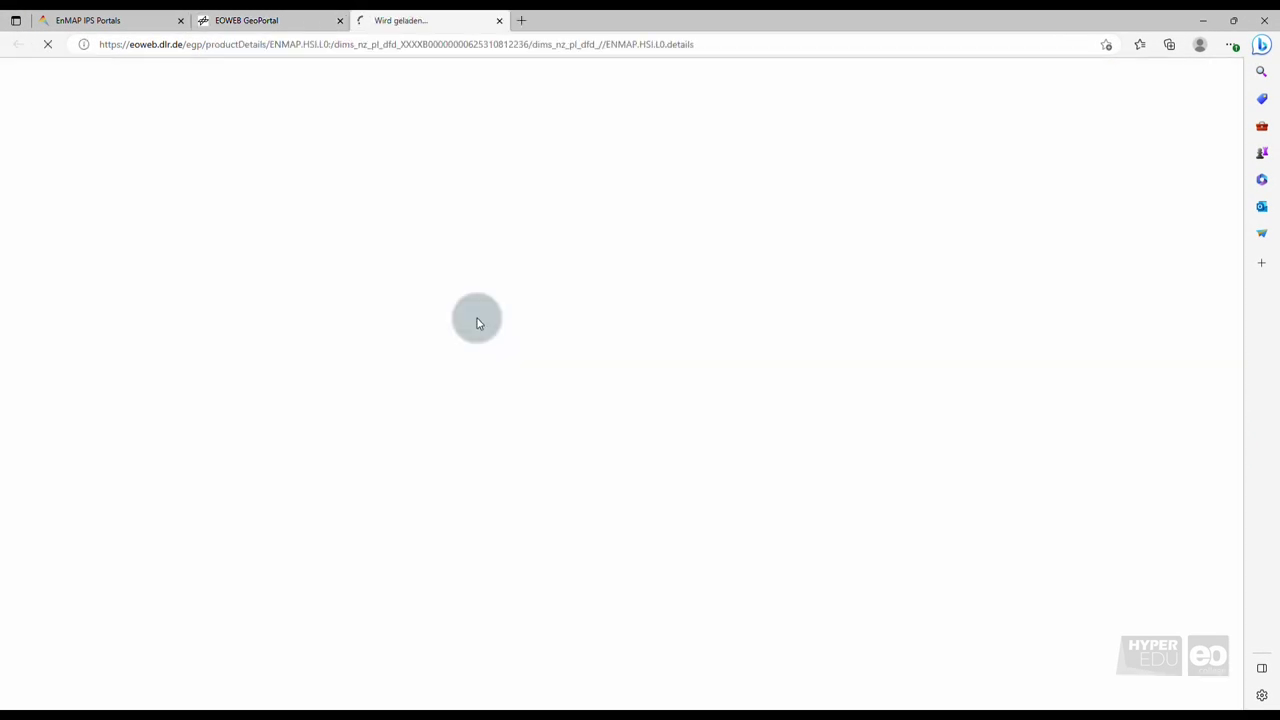
{"action": "scroll", "coordinate": [480, 322], "scroll_direction": "down", "scroll_amount": 5}
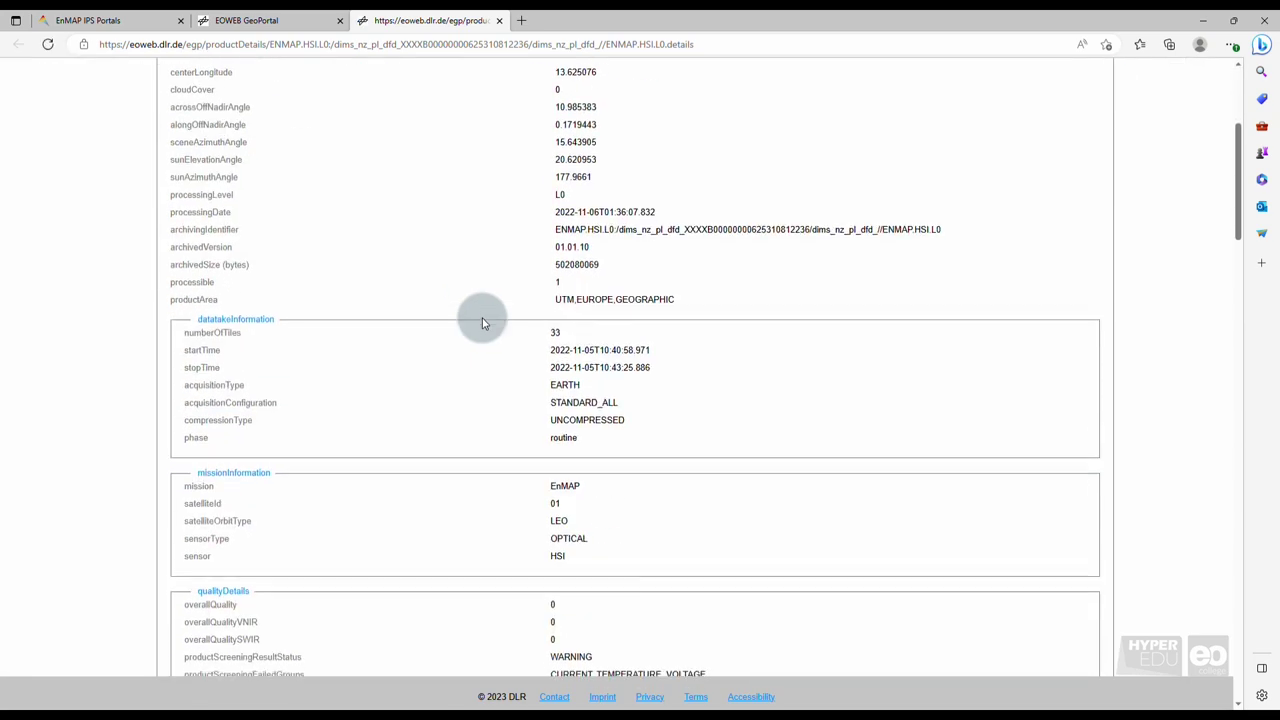
{"action": "scroll", "coordinate": [481, 322], "scroll_direction": "down", "scroll_amount": 15}
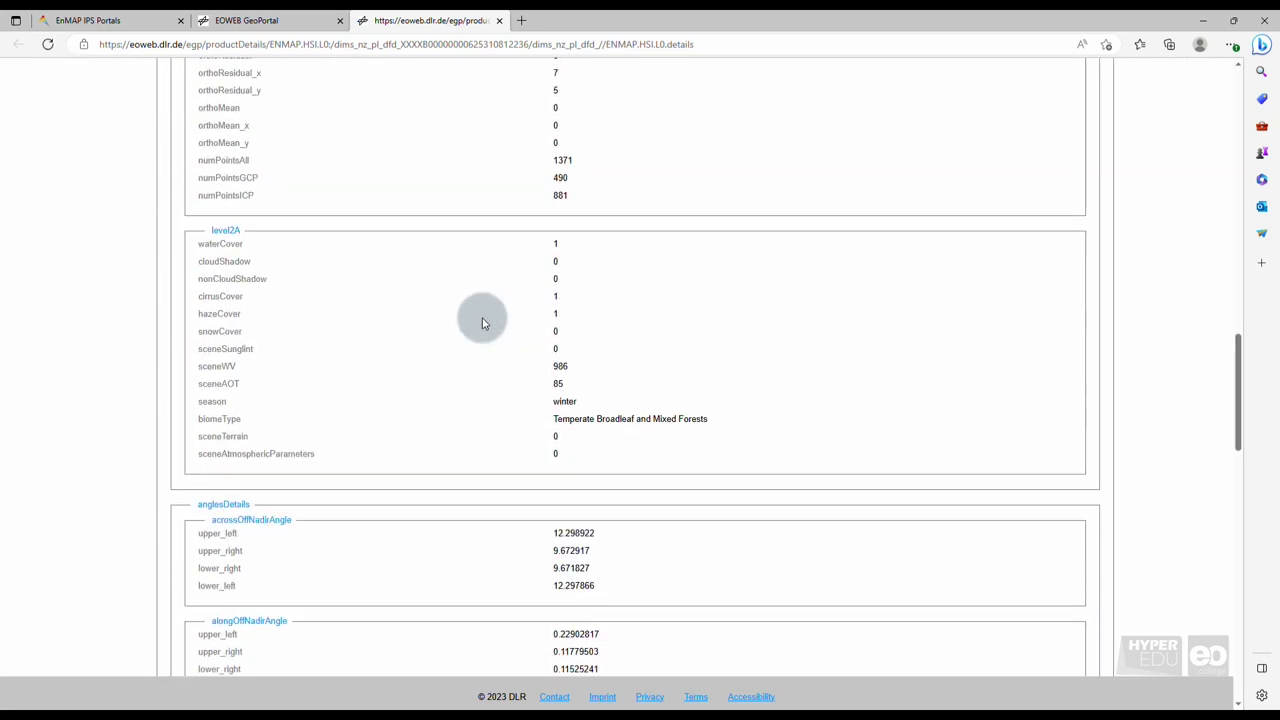
{"action": "scroll", "coordinate": [482, 322], "scroll_direction": "down", "scroll_amount": 12}
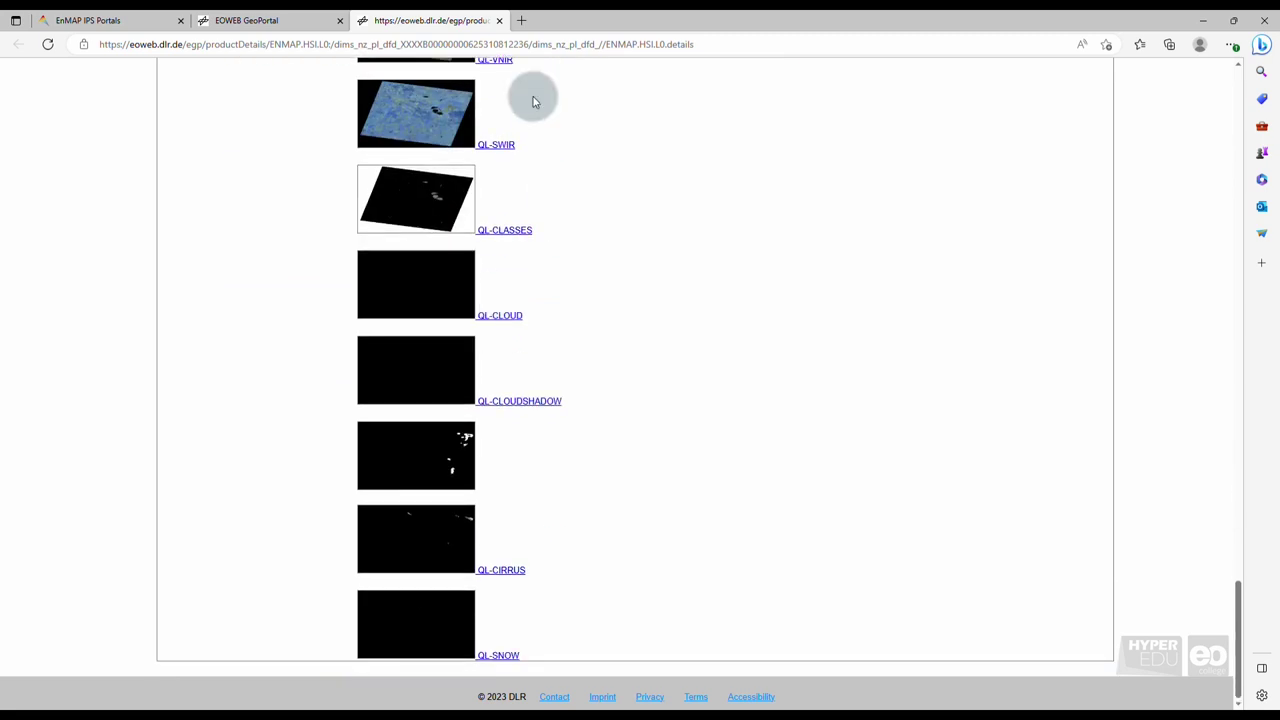
{"action": "left_click", "coordinate": [499, 20]}
{"action": "left_click", "coordinate": [501, 318]}
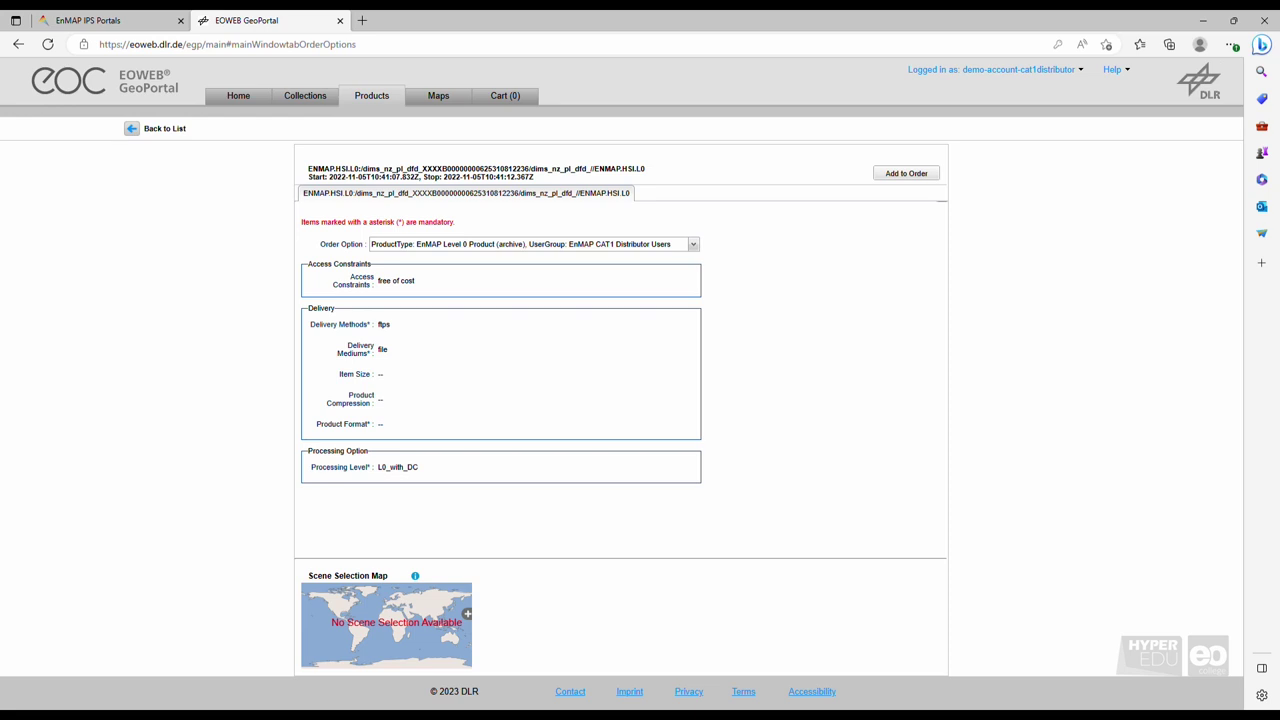
Choose EnMAP Level 1B Product as the order option with BSQ+Metadata format
{"action": "left_click", "coordinate": [693, 245]}
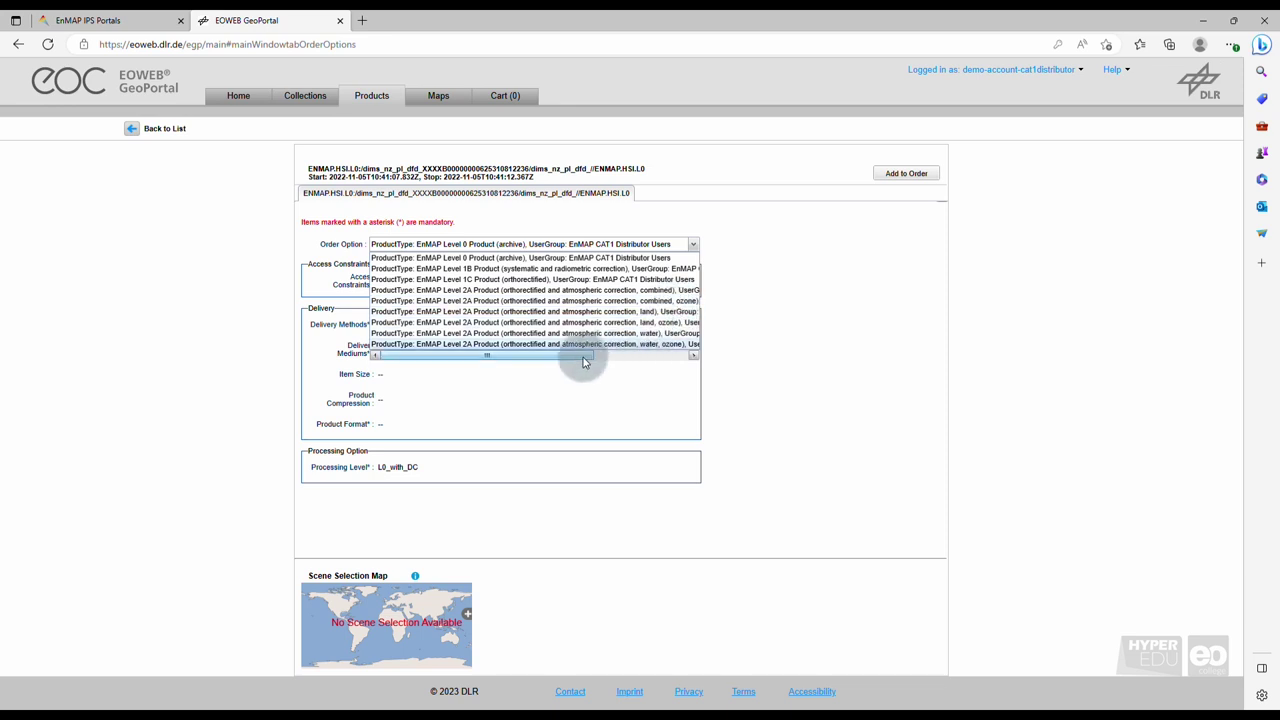
{"action": "mouse_move", "coordinate": [580, 357]}
{"action": "left_mouse_down"}
{"action": "mouse_move", "coordinate": [678, 361]}
{"action": "mouse_move", "coordinate": [568, 368]}
{"action": "left_mouse_up"}
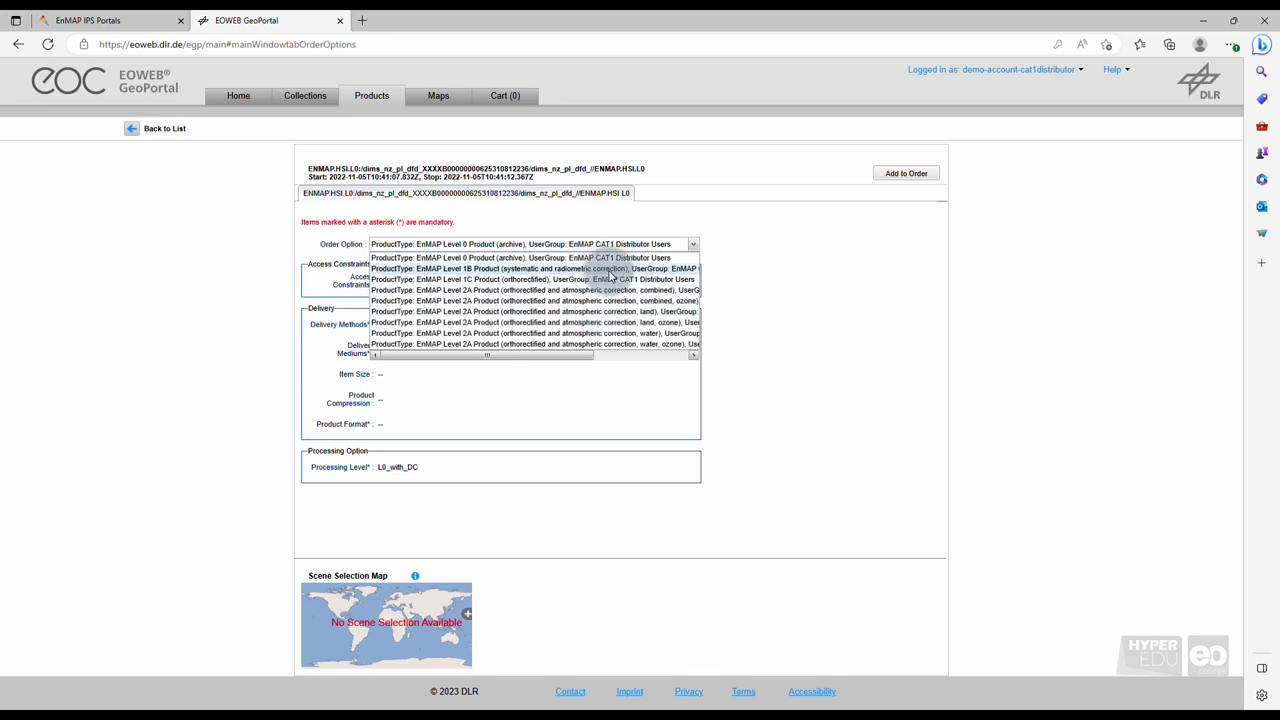
{"action": "left_click", "coordinate": [609, 269]}
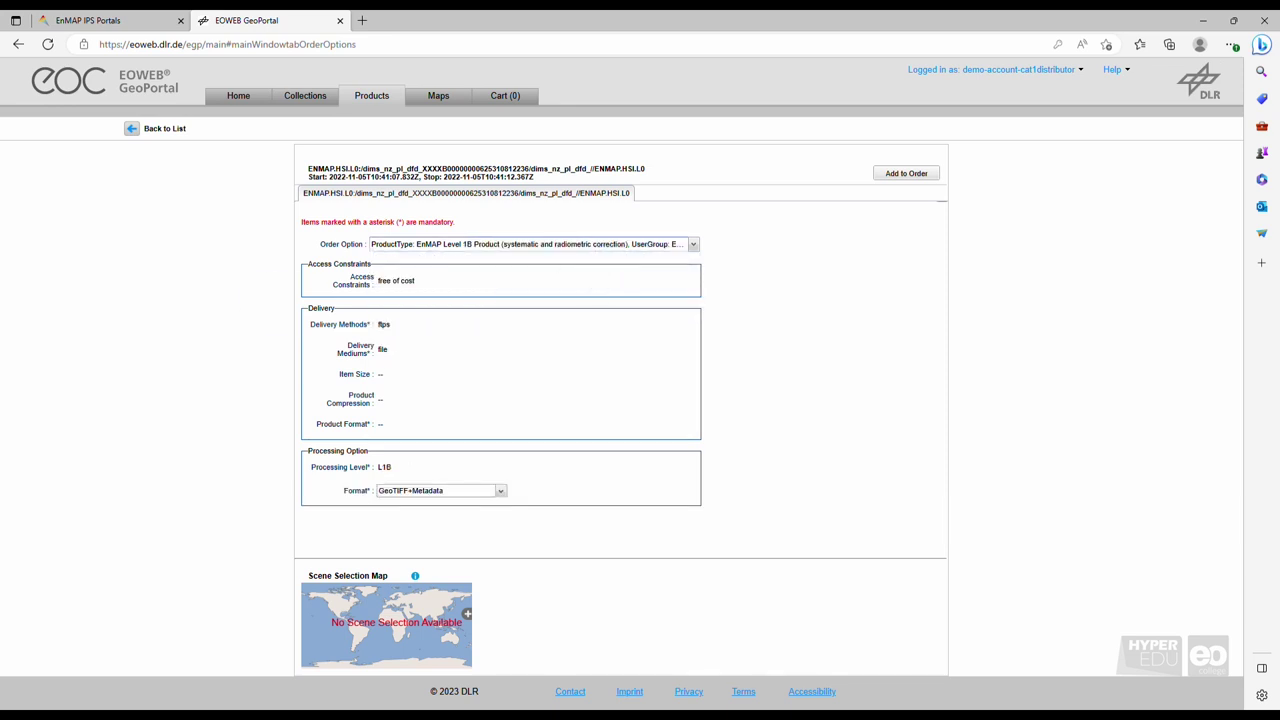
{"action": "left_click", "coordinate": [500, 490]}
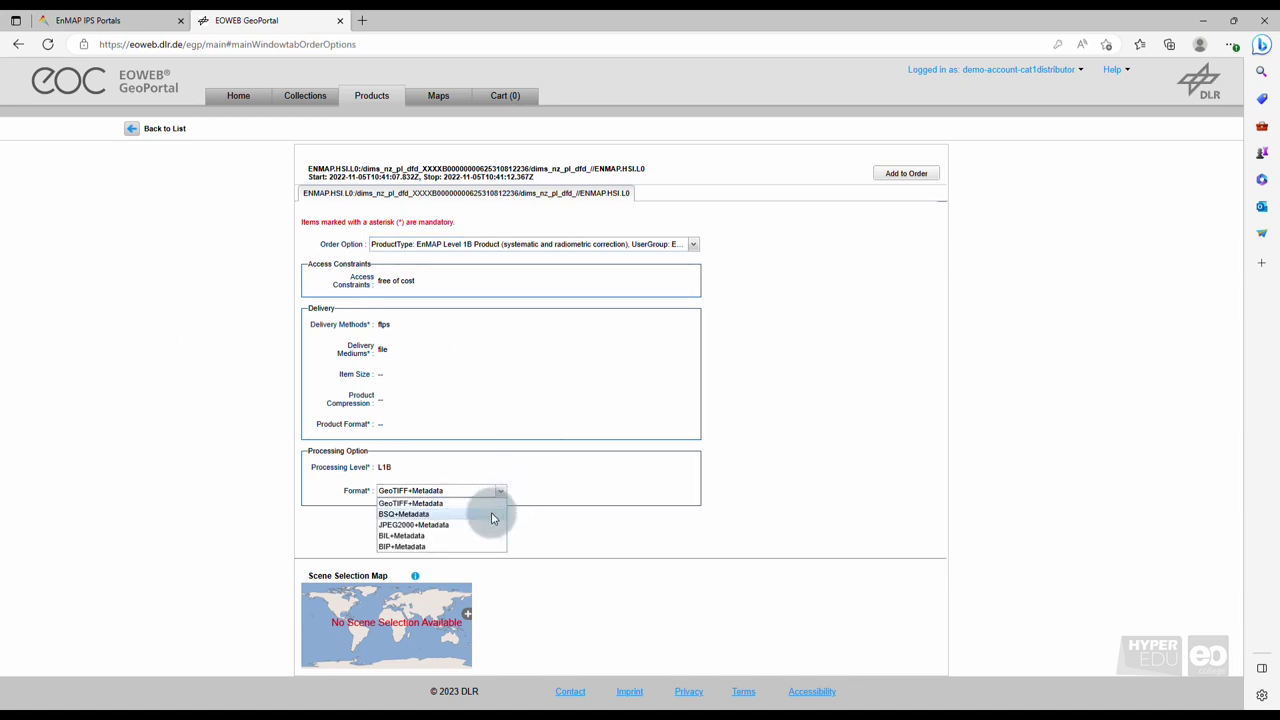
{"action": "left_click", "coordinate": [491, 515]}
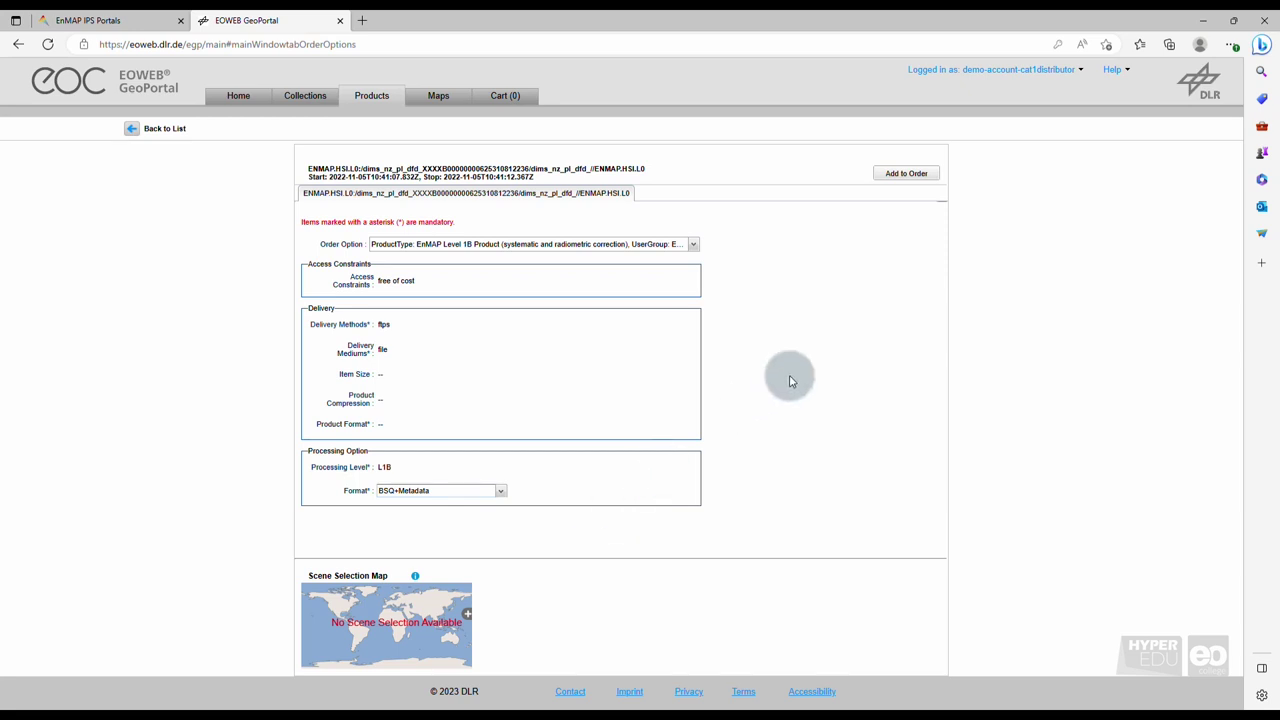
Add the L1B scene to the order, go to the cart and proceed to checkout
{"action": "left_click", "coordinate": [920, 175]}
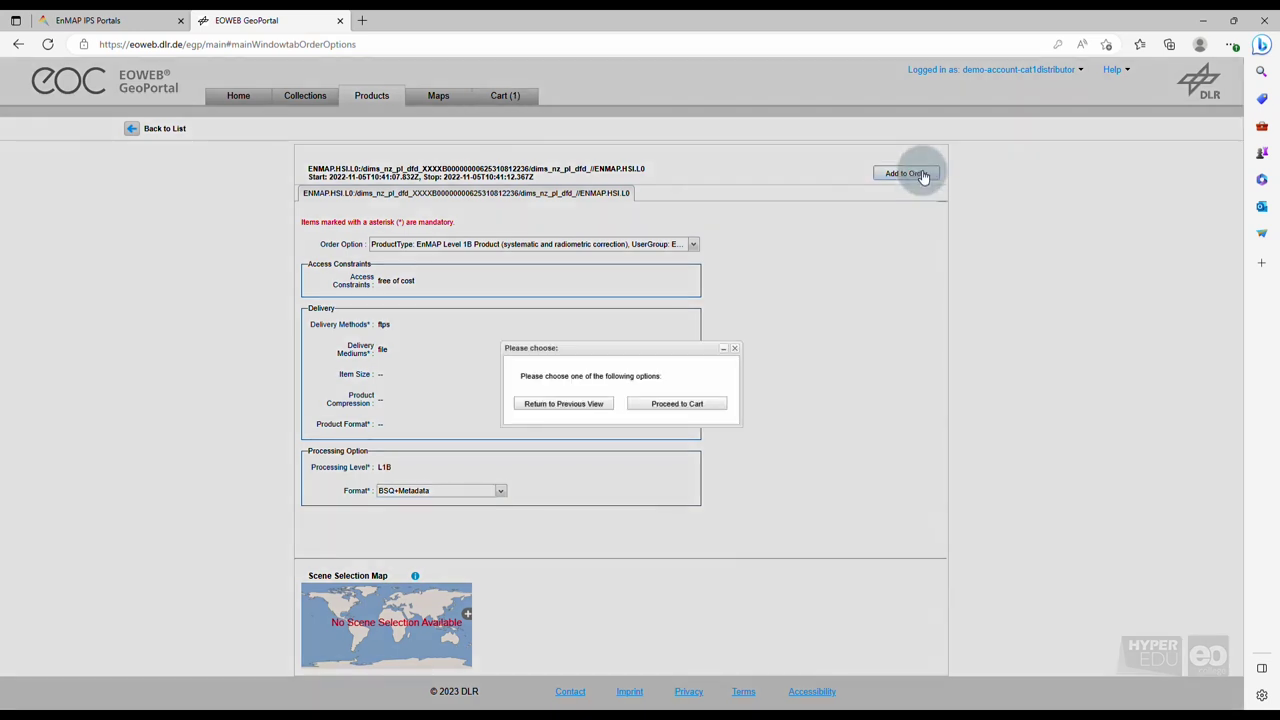
{"action": "left_click", "coordinate": [698, 412]}
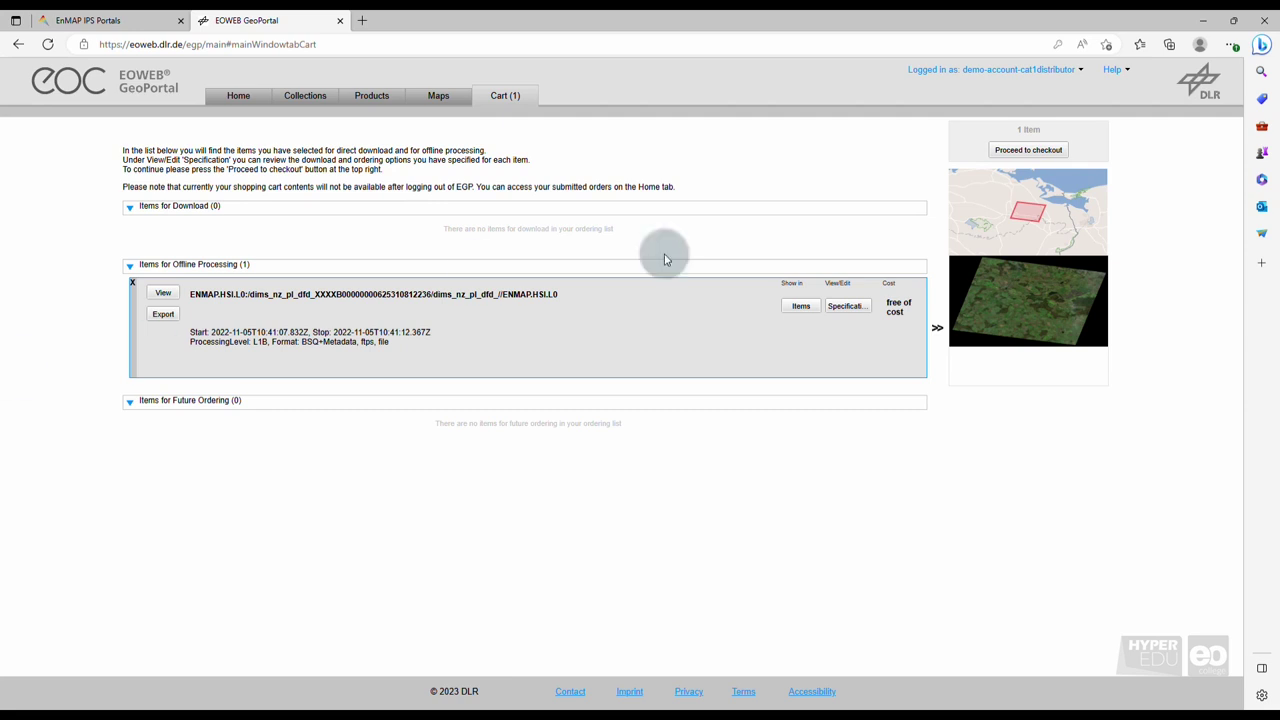
{"action": "left_click", "coordinate": [1028, 150]}
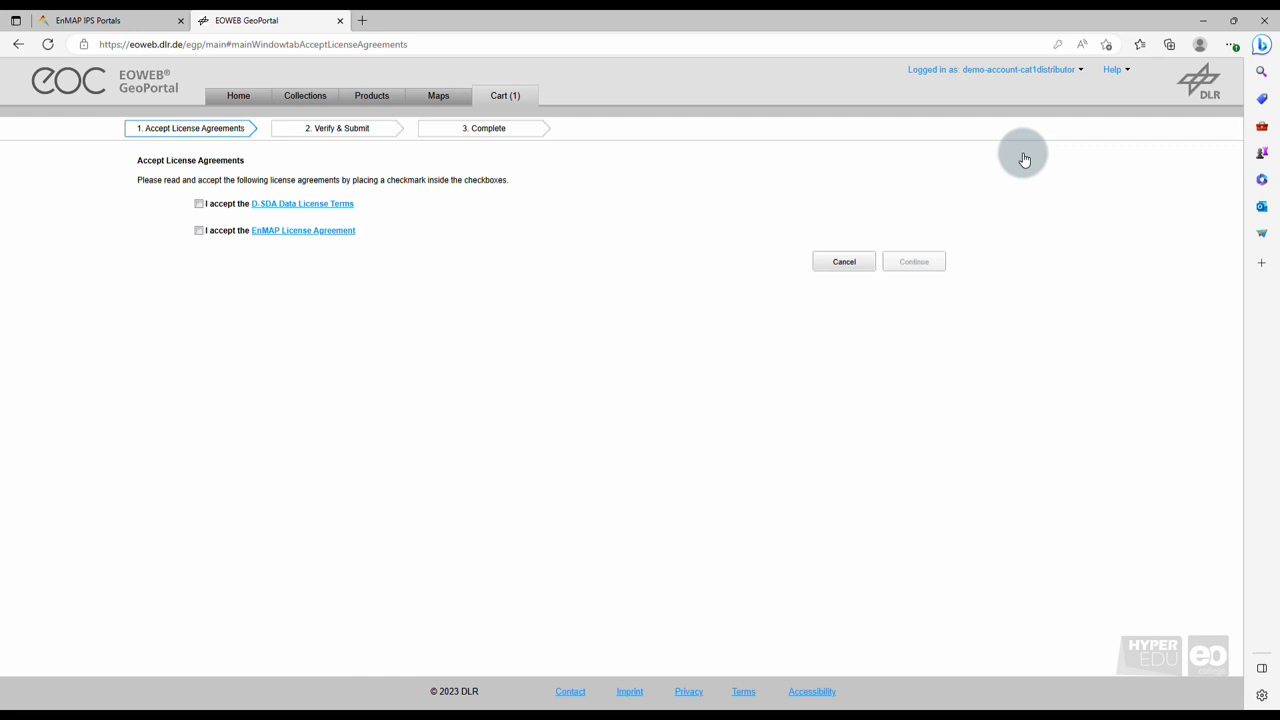
Accept the D-SDA Data License Terms and the EnMAP License Agreement, then submit and confirm the order
{"action": "left_click", "coordinate": [199, 203]}
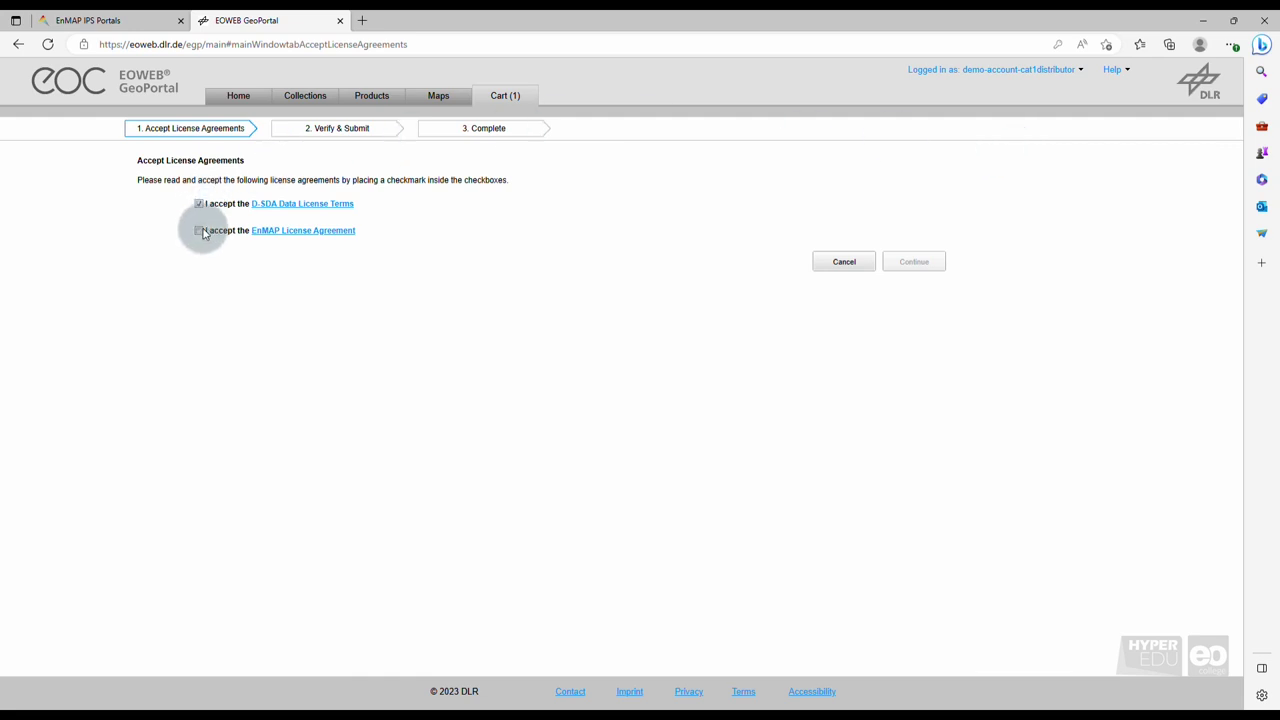
{"action": "left_click", "coordinate": [201, 231]}
{"action": "left_click", "coordinate": [905, 267]}
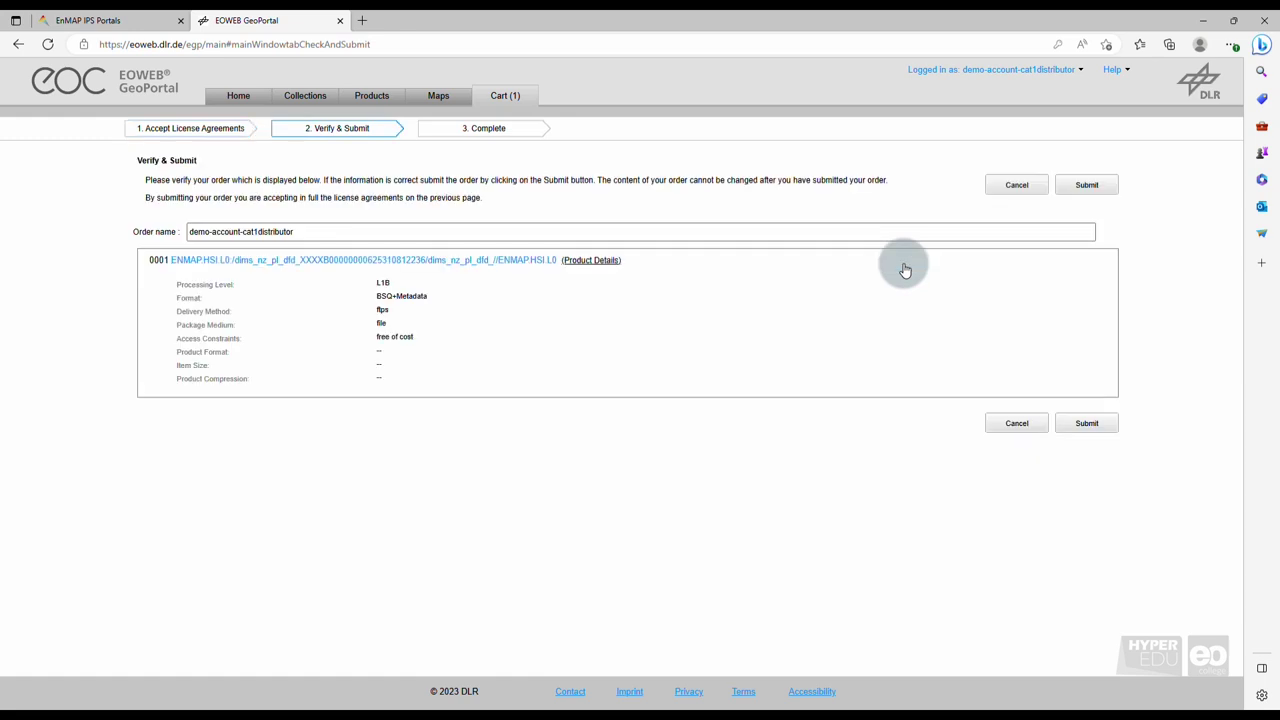
{"action": "left_click", "coordinate": [1090, 189]}
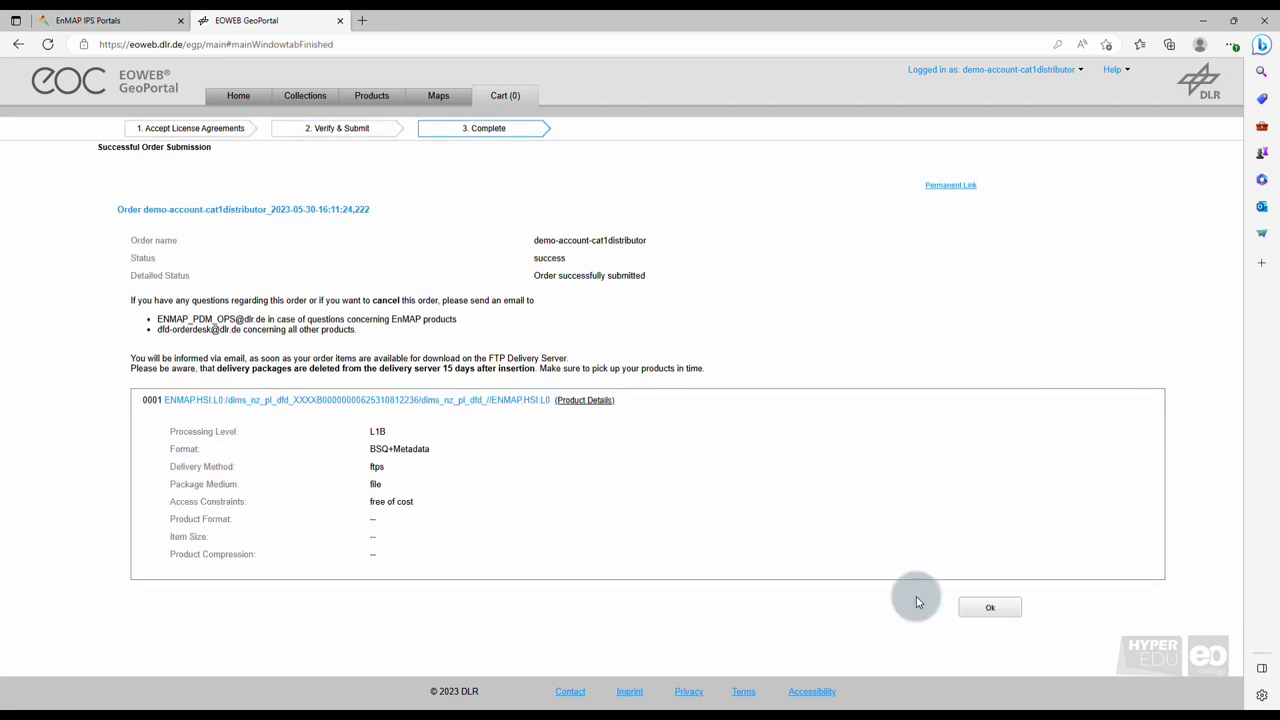
{"action": "left_click", "coordinate": [990, 608]}
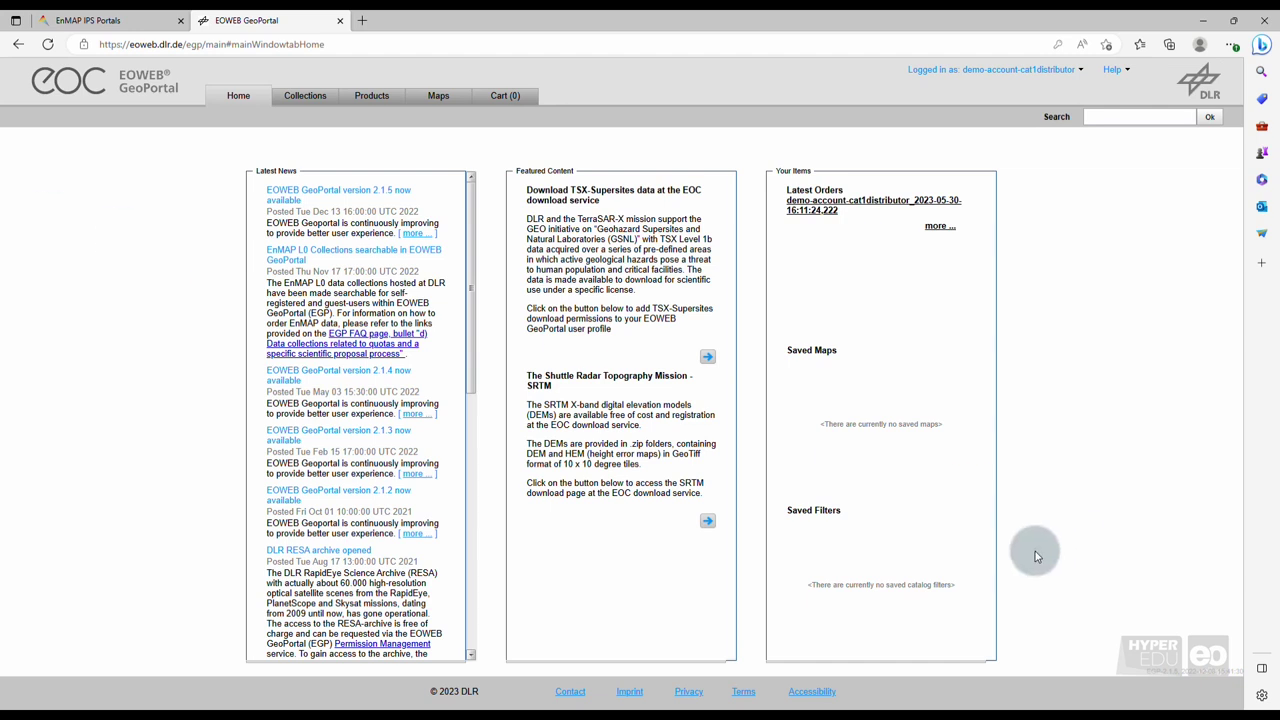
Read the Downloading Ordered Data page in the EOWEB GeoPortal user guide
{"action": "left_click", "coordinate": [1114, 72]}
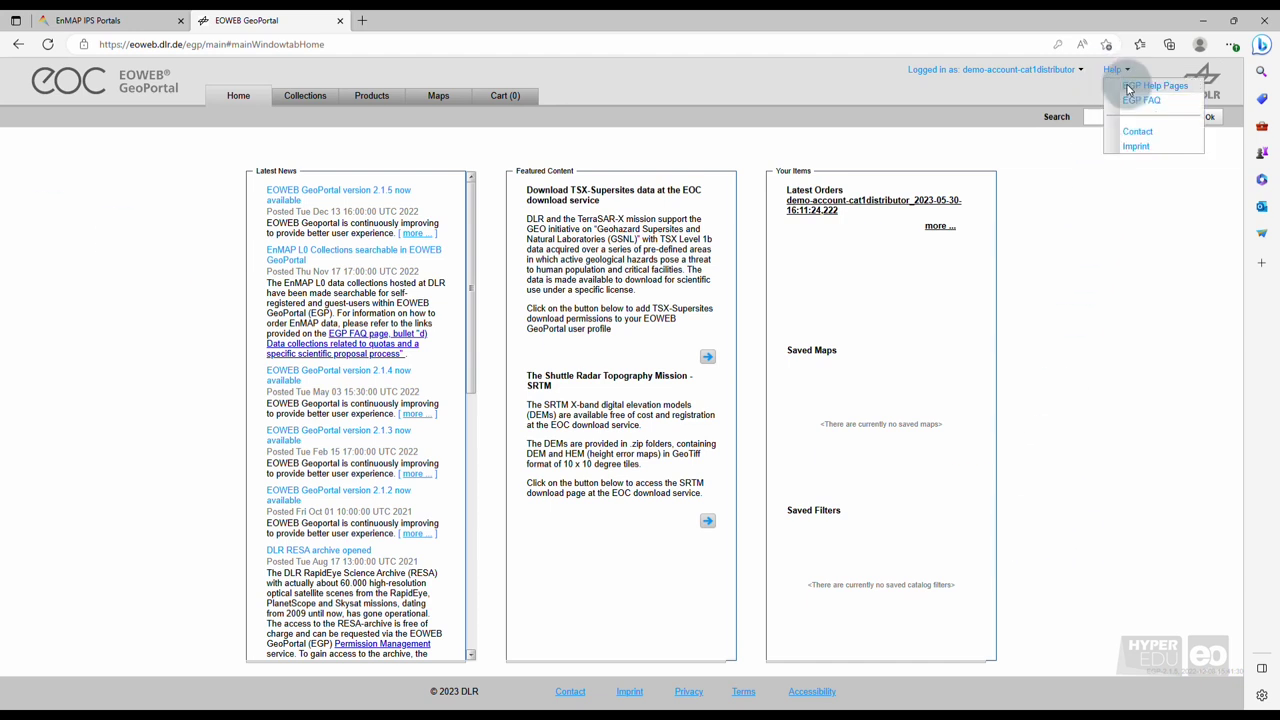
{"action": "left_click", "coordinate": [1150, 86]}
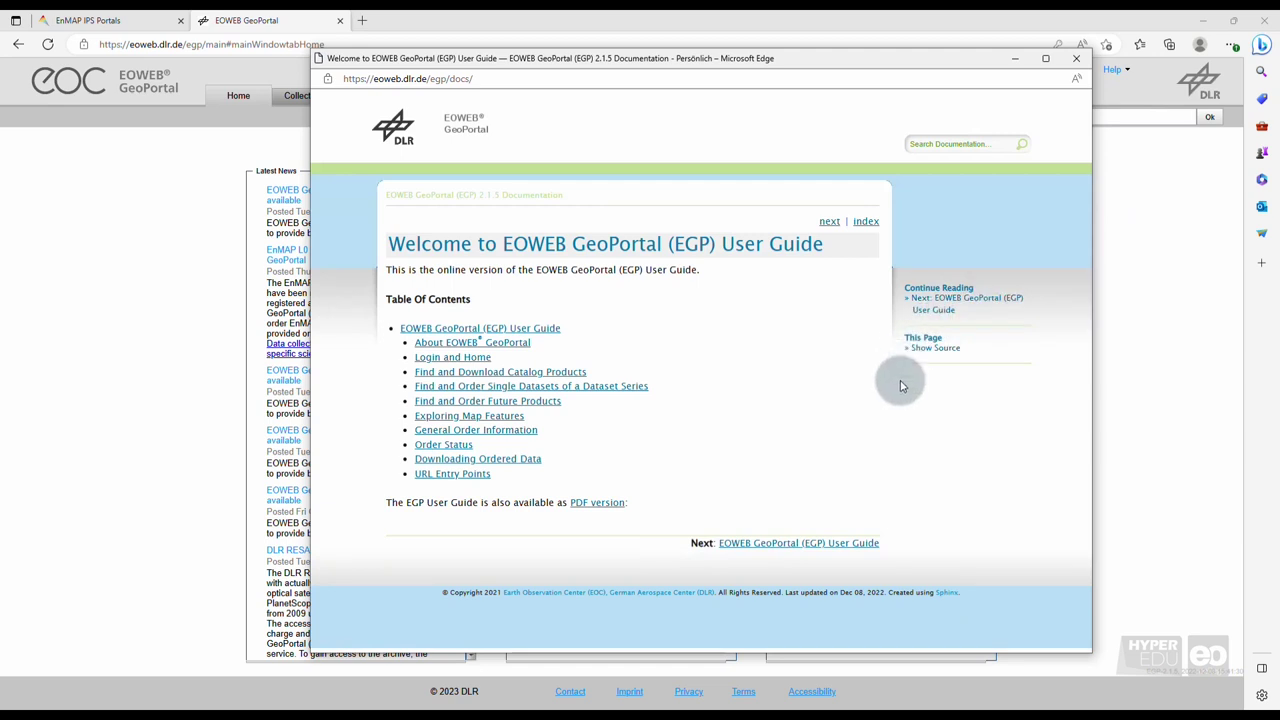
{"action": "left_click", "coordinate": [545, 460]}
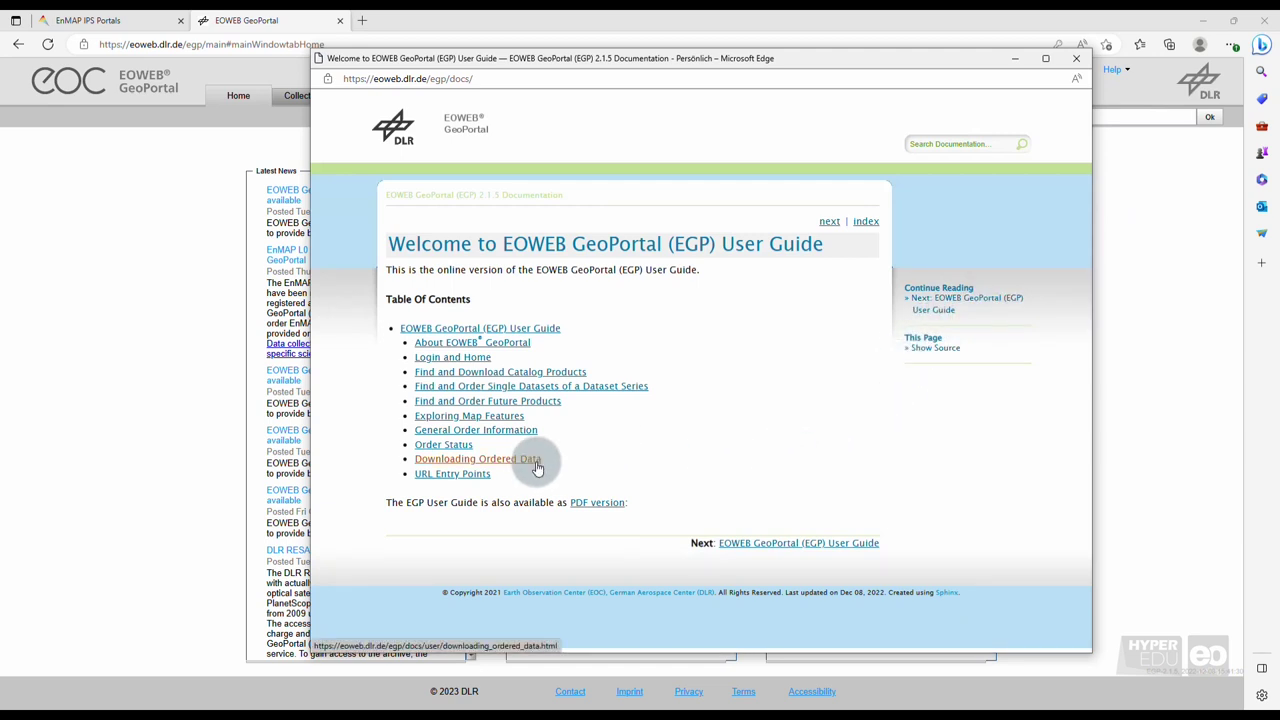
{"action": "scroll", "coordinate": [921, 472], "scroll_direction": "down", "scroll_amount": 2}
{"action": "scroll", "coordinate": [921, 472], "scroll_direction": "down", "scroll_amount": 10}
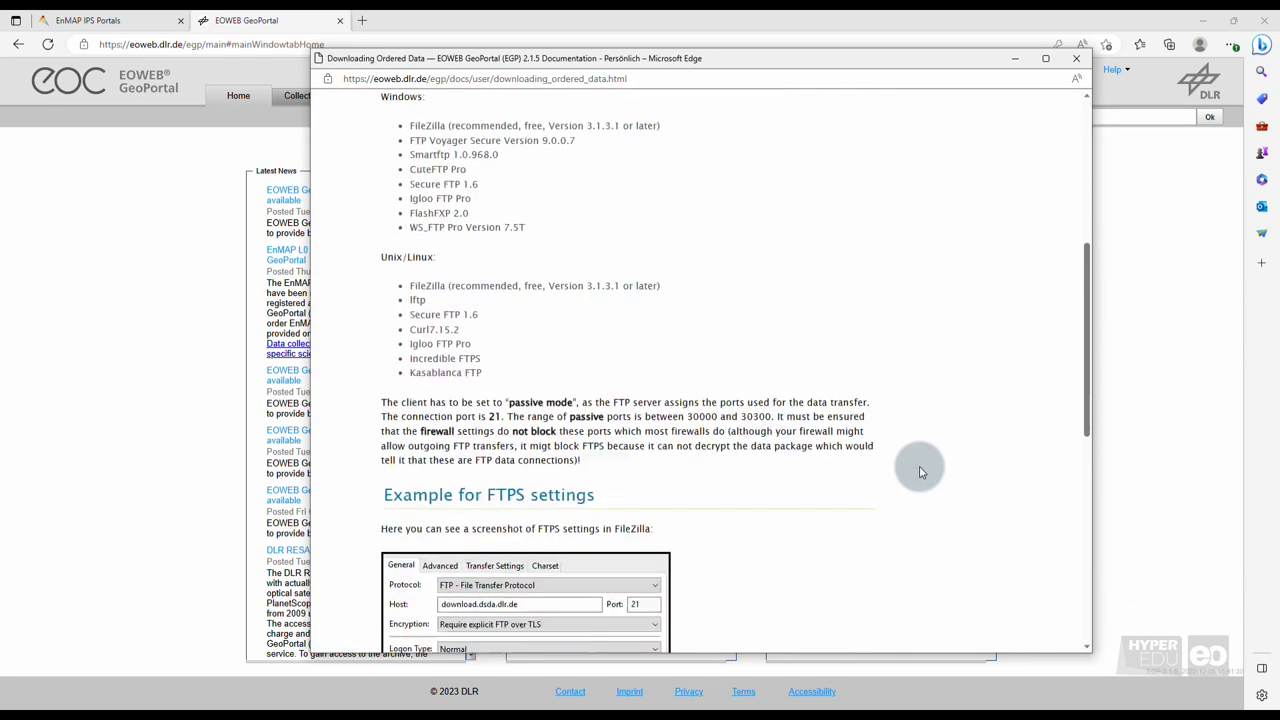
Close the user guide and show the list of your submitted orders from the account menu
{"action": "left_click", "coordinate": [1077, 59]}
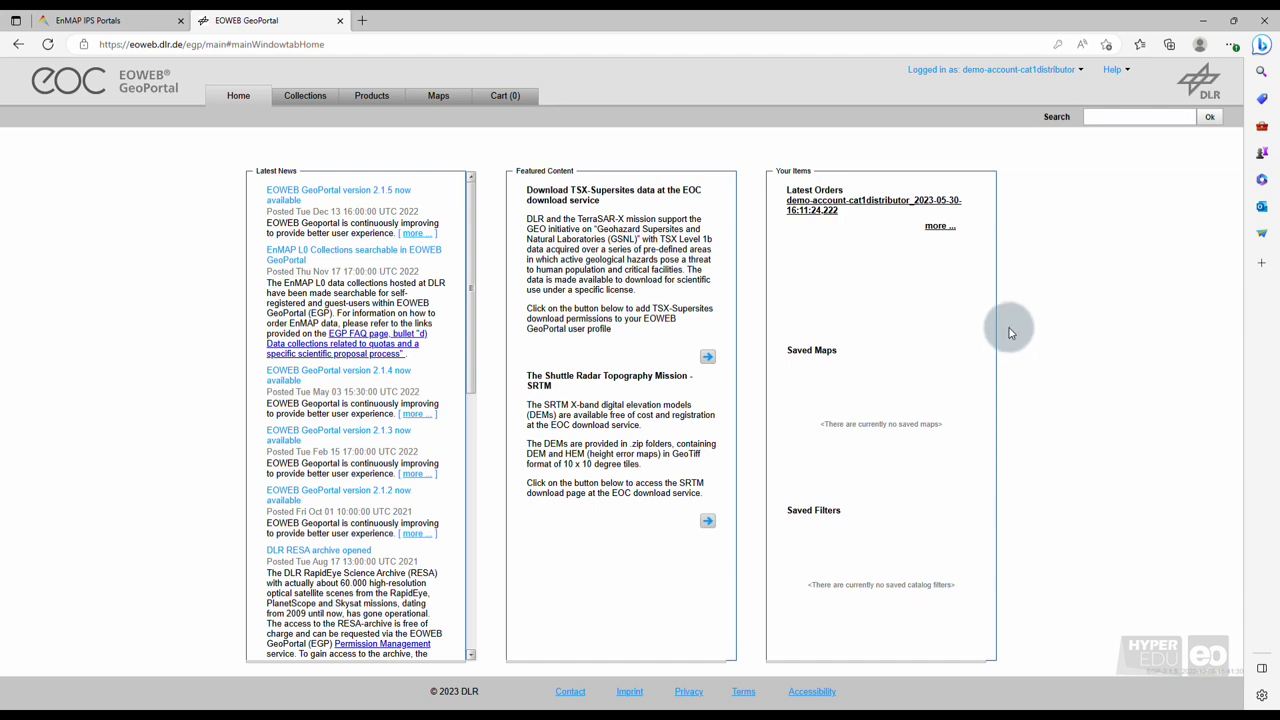
{"action": "left_click", "coordinate": [1078, 70]}
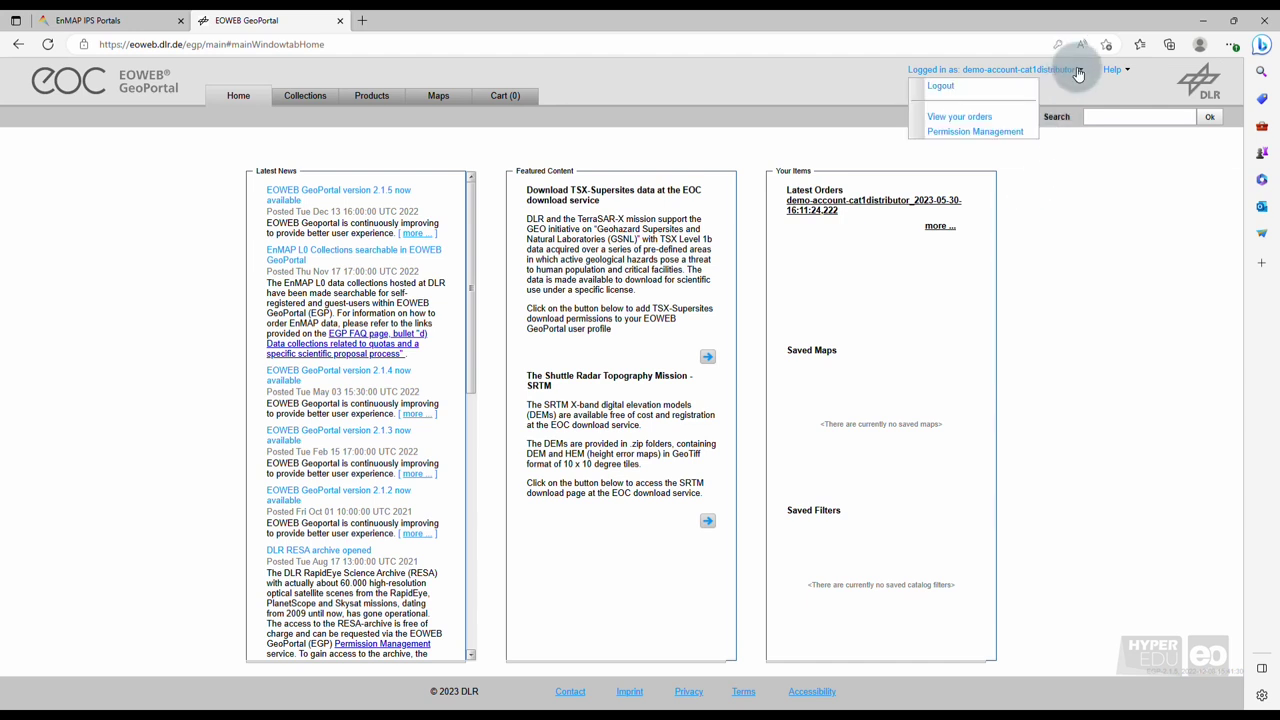
{"action": "left_click", "coordinate": [1004, 118]}
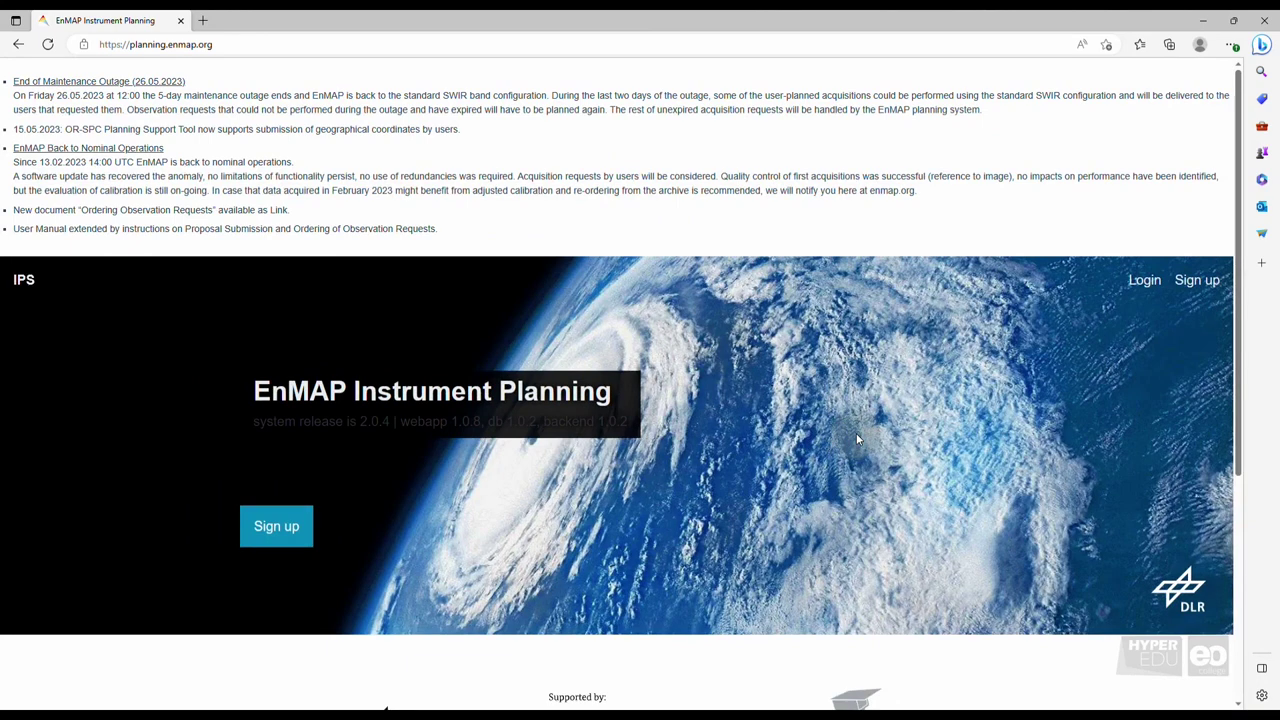
{"action": "scroll", "coordinate": [856, 437], "scroll_direction": "down", "scroll_amount": 4}
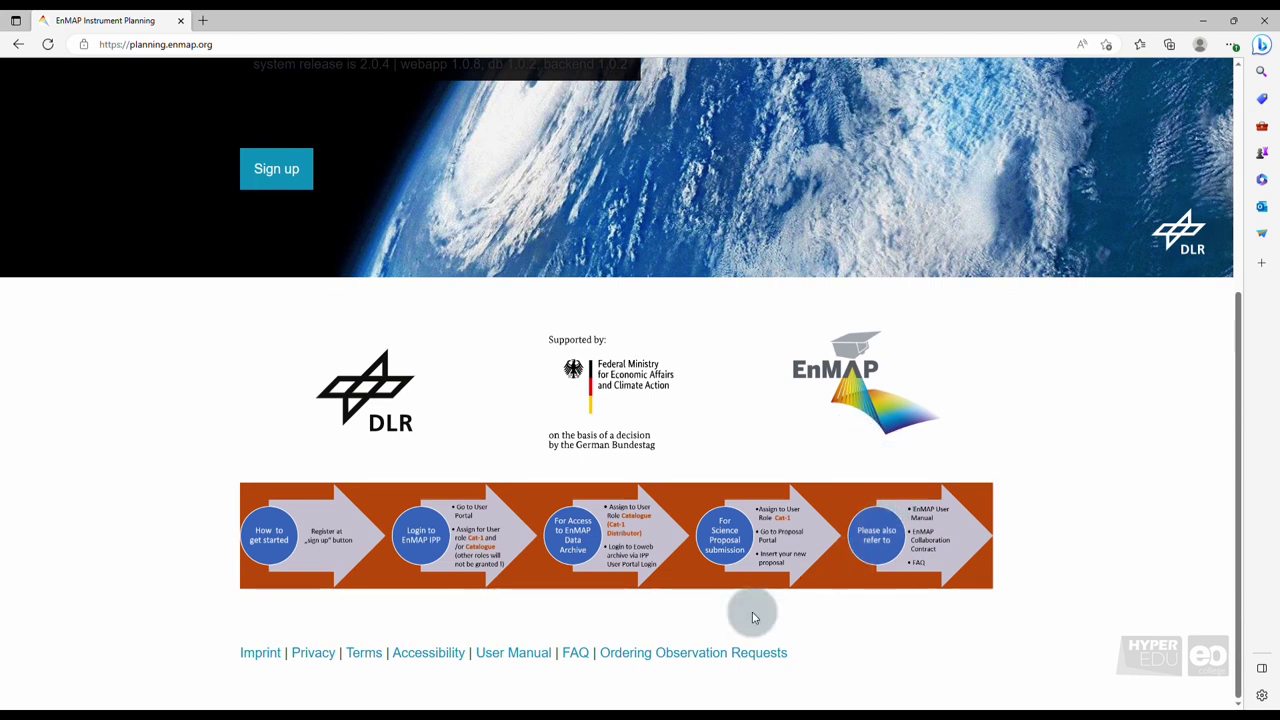
Open usermanual.pdf from the planning site's footer link and scroll through its contents
{"action": "left_click", "coordinate": [517, 661]}
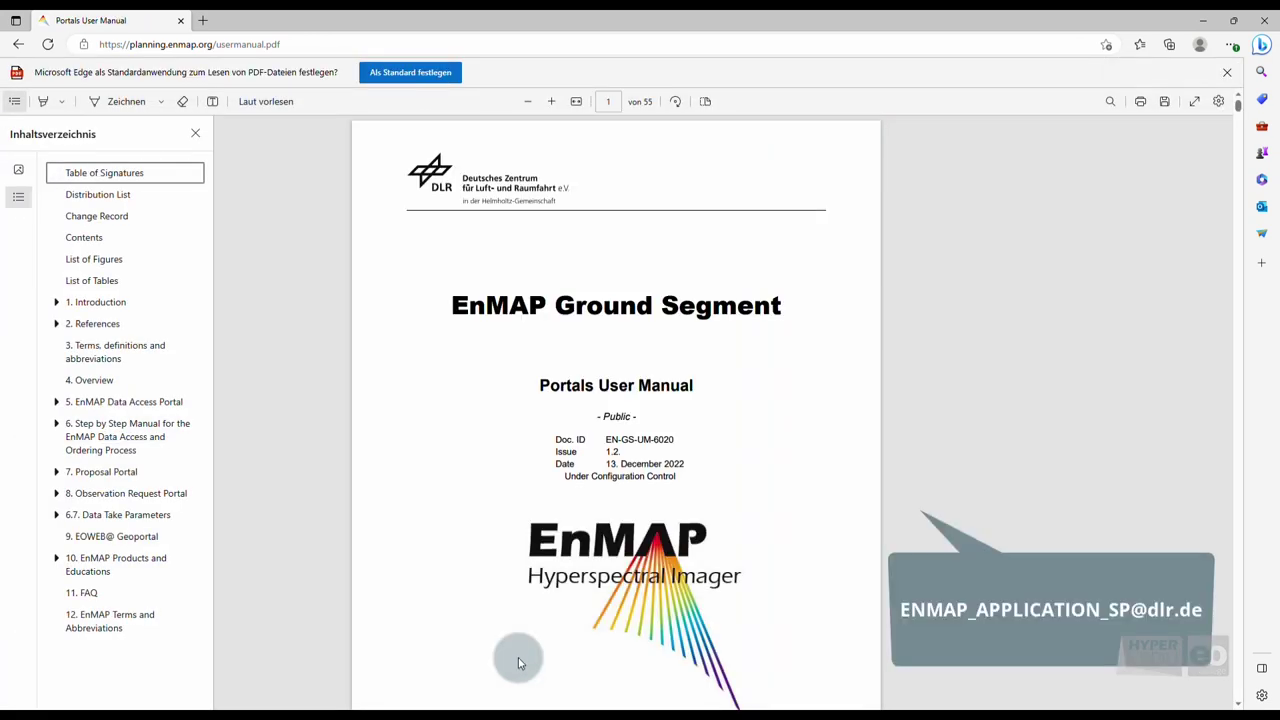
{"action": "scroll", "coordinate": [518, 660], "scroll_direction": "down", "scroll_amount": 2}
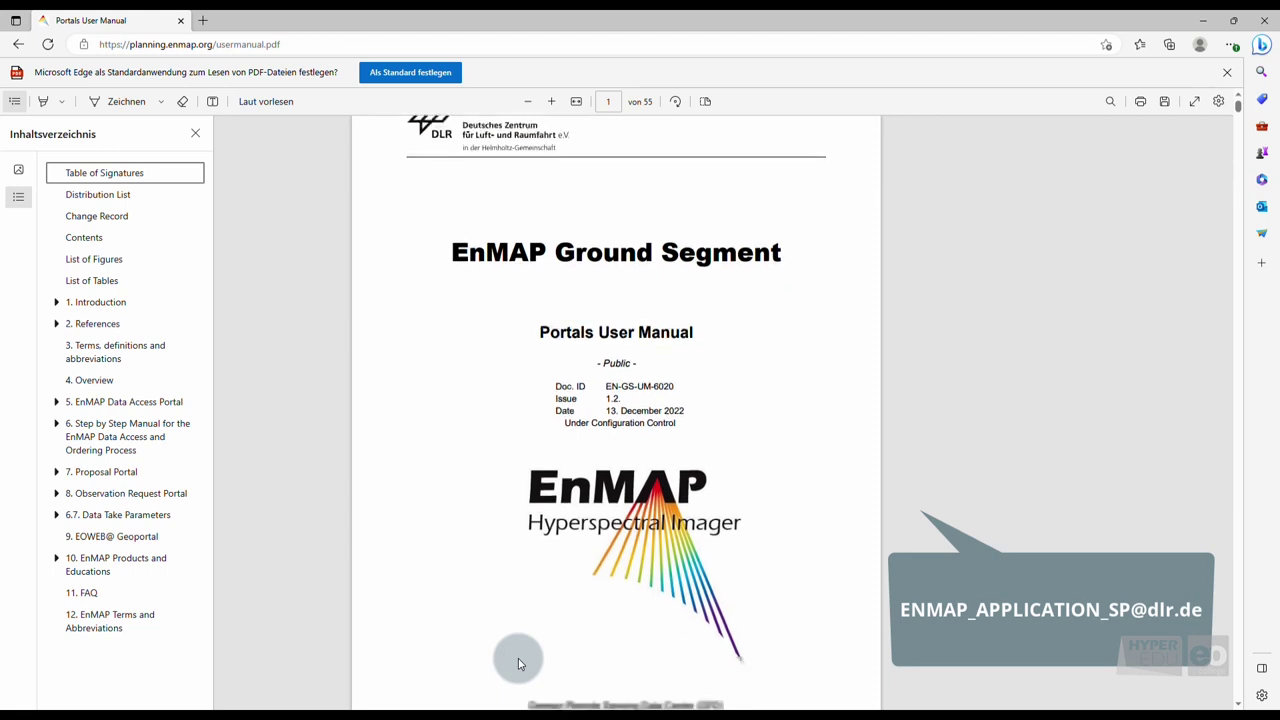